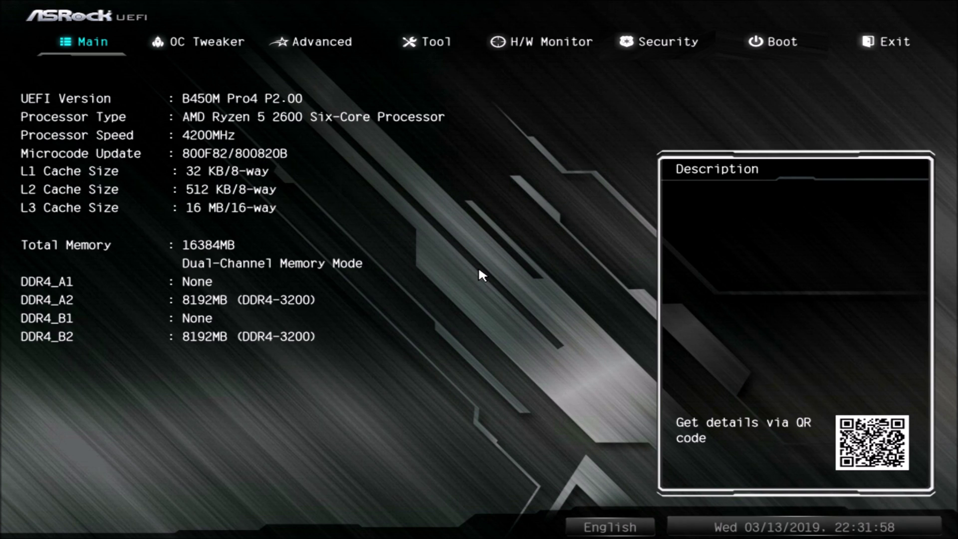
- Select Manual for the CPU Frequency and Voltage(VID) Change setting in OC Tweaker
key(Right)
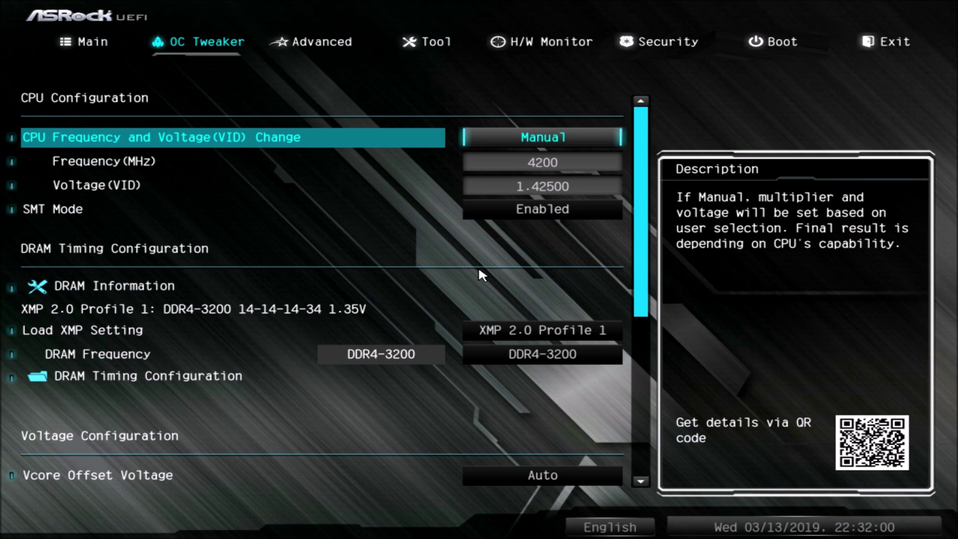
key(Return)
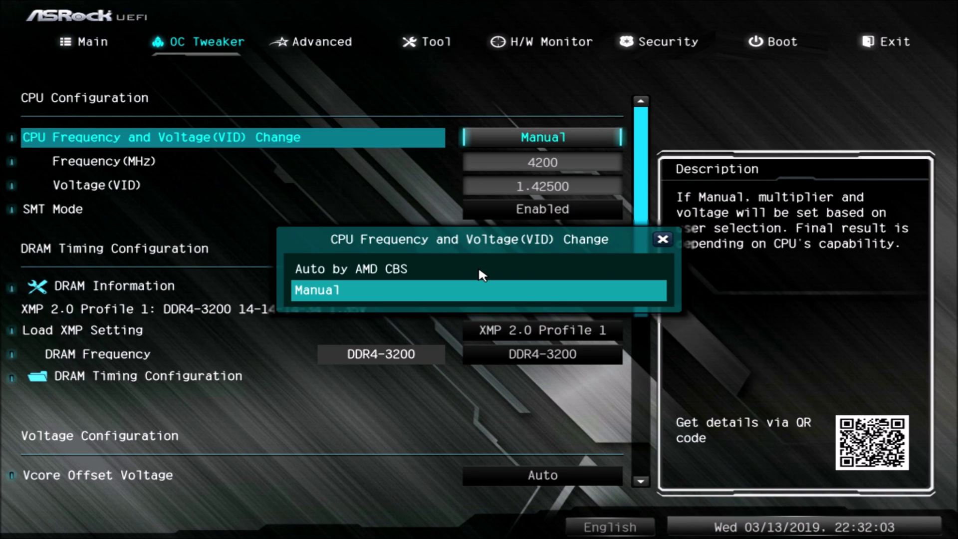
key(Return)
key(Down)
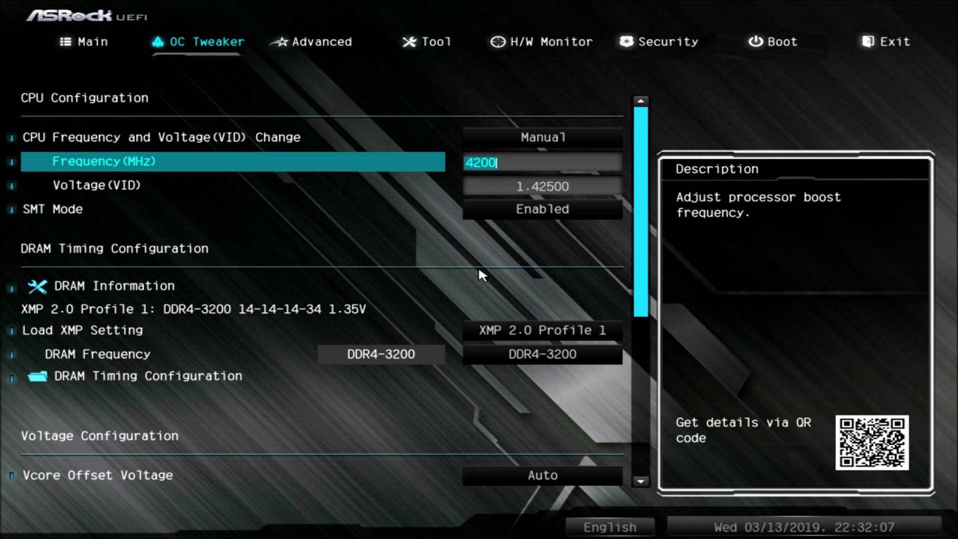
- Review the CPU frequency, CPU voltage, SMT mode, XMP profile and DRAM frequency settings
key(Down)
key(Down)
key(Down)
key(Down)
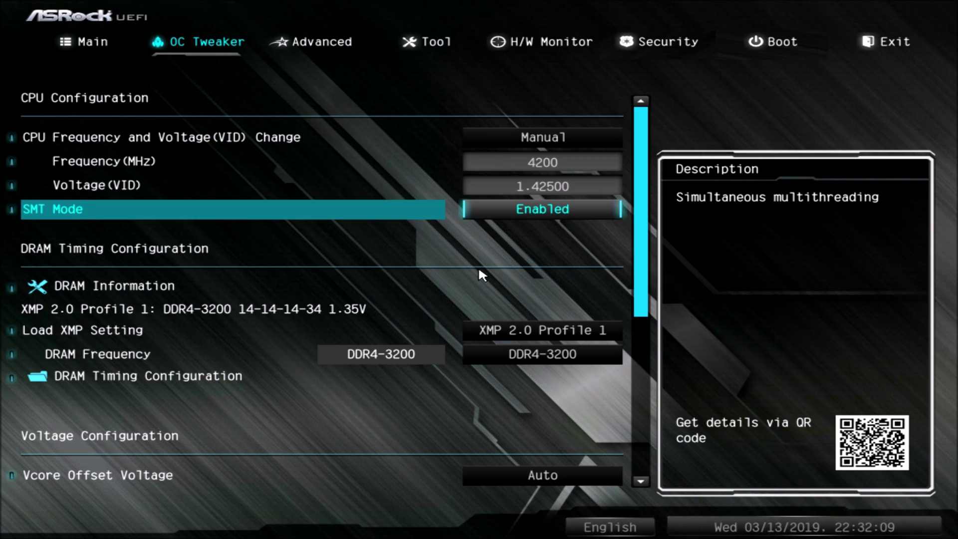
key(Down)
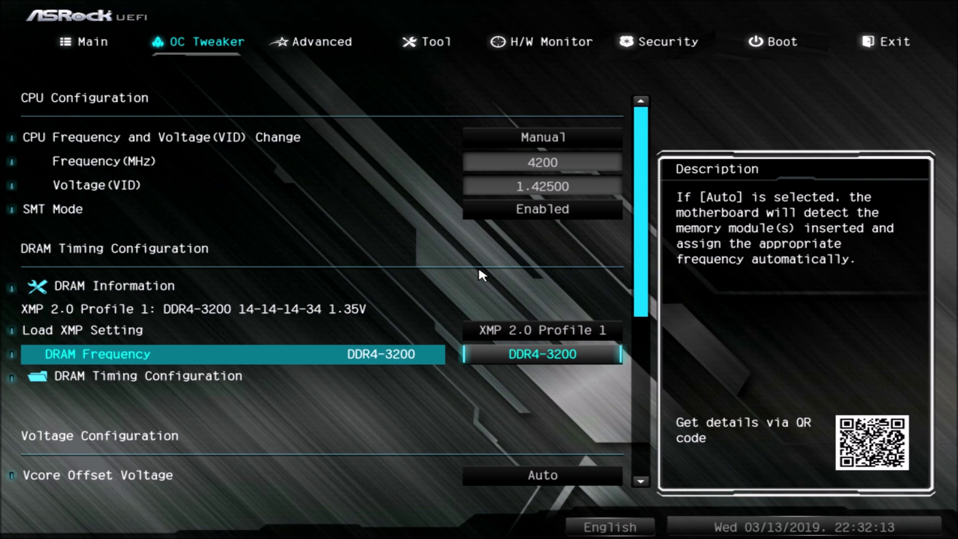
- Open the DRAM Timing Configuration and examine the primary timings from tCL to tRAS
key(Down)
key(Return)
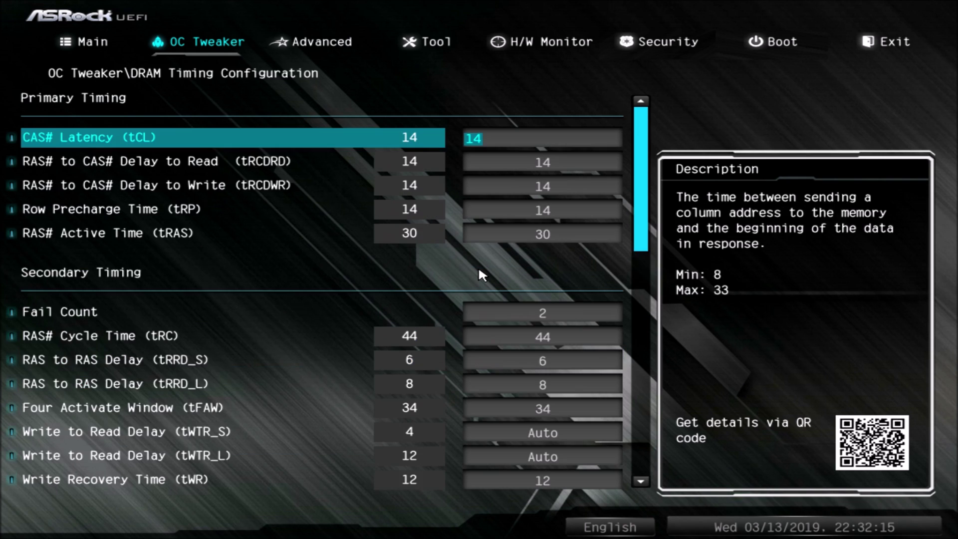
key(Down)
key(Down)
key(Down)
key(Down)
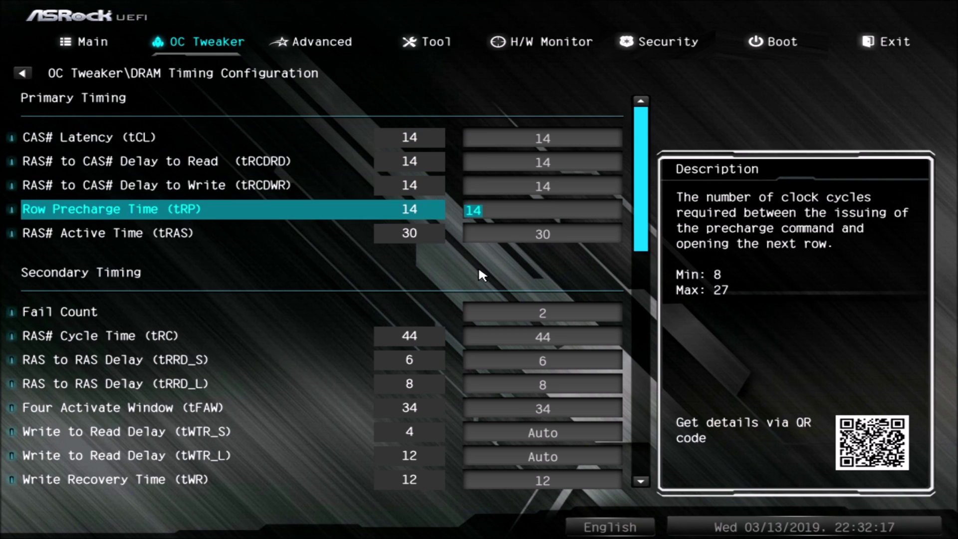
key(Down)
key(Down)
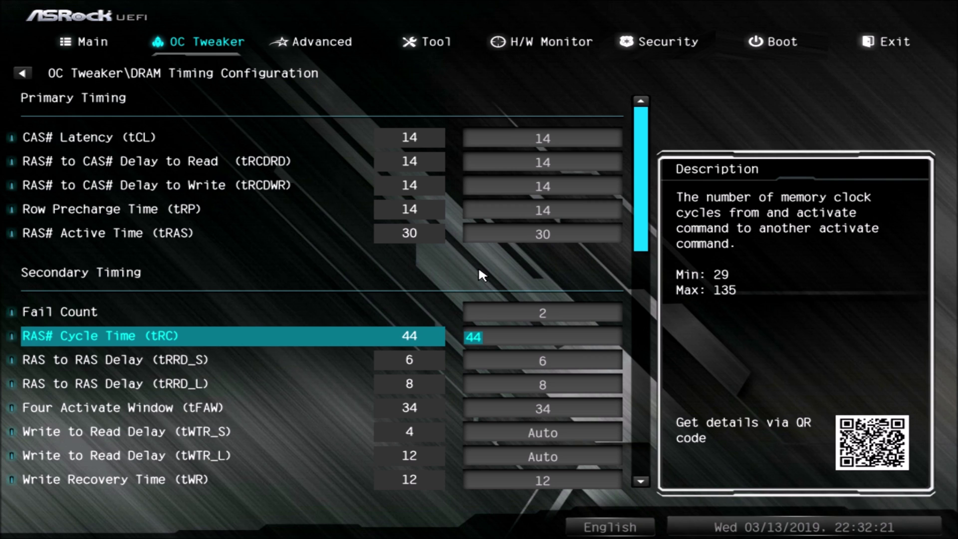
- Examine the secondary DRAM timings from tRC through the refresh cycle times to Trdwr
key(Down)
key(Down)
key(Down)
key(Down)
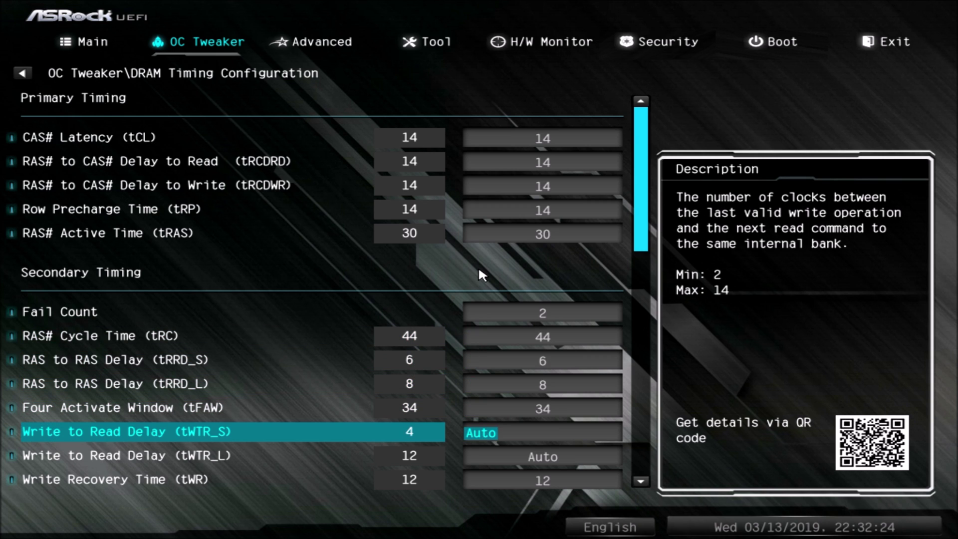
key(Down)
key(Down)
key(Down)
key(Down)
key(Down)
key(Down)
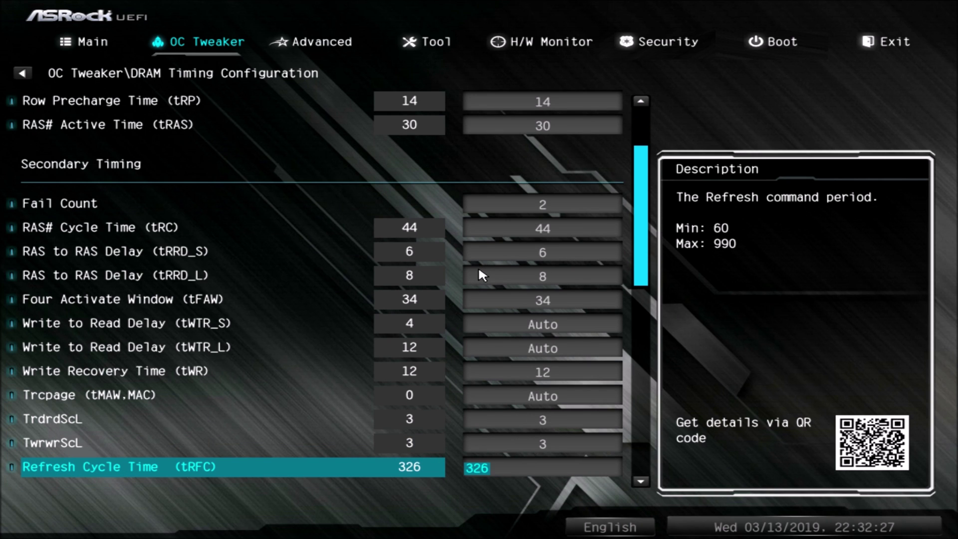
key(Down)
key(Down)
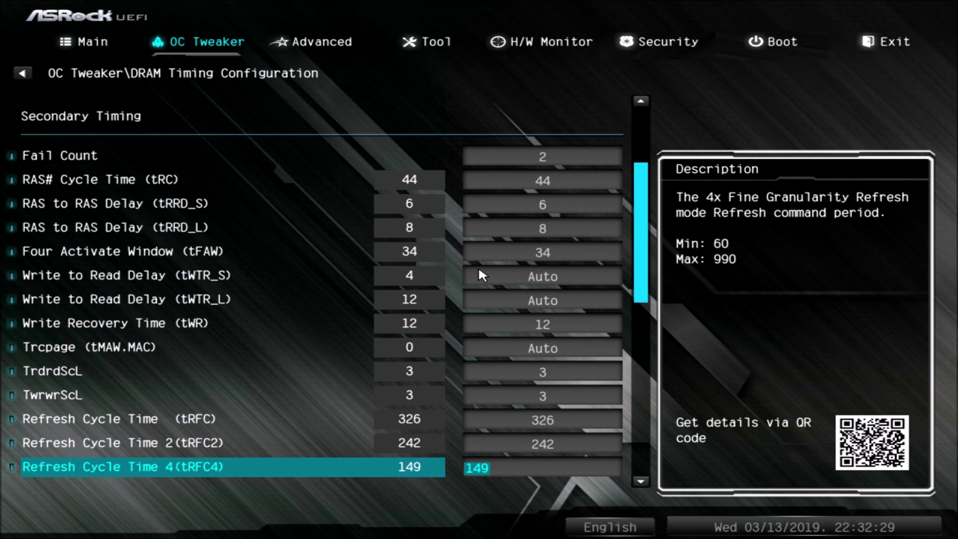
key(Down)
key(Down)
key(Down)
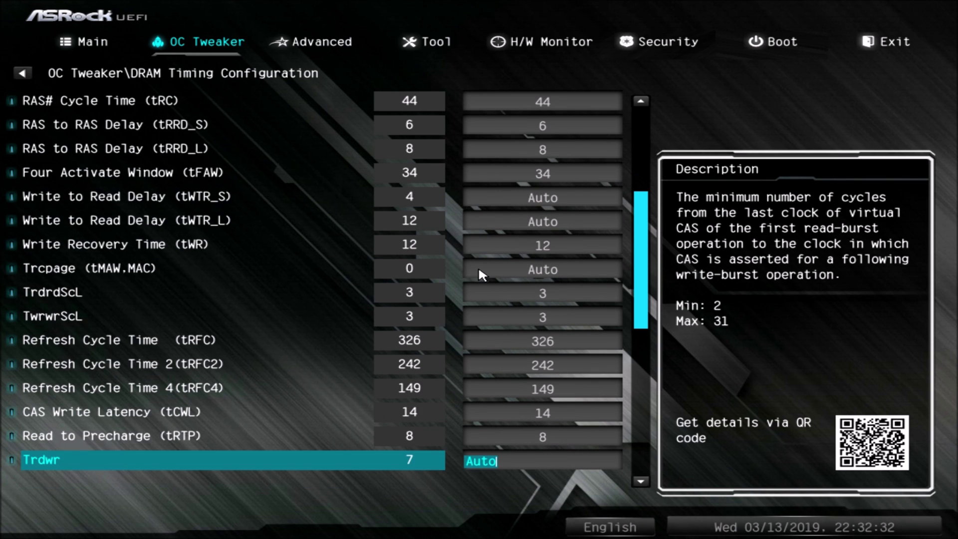
- Examine the remaining DRAM timings, ProcODT, command rate and bus configuration entries, and return to the OC Tweaker page
key(Down)
key(Down)
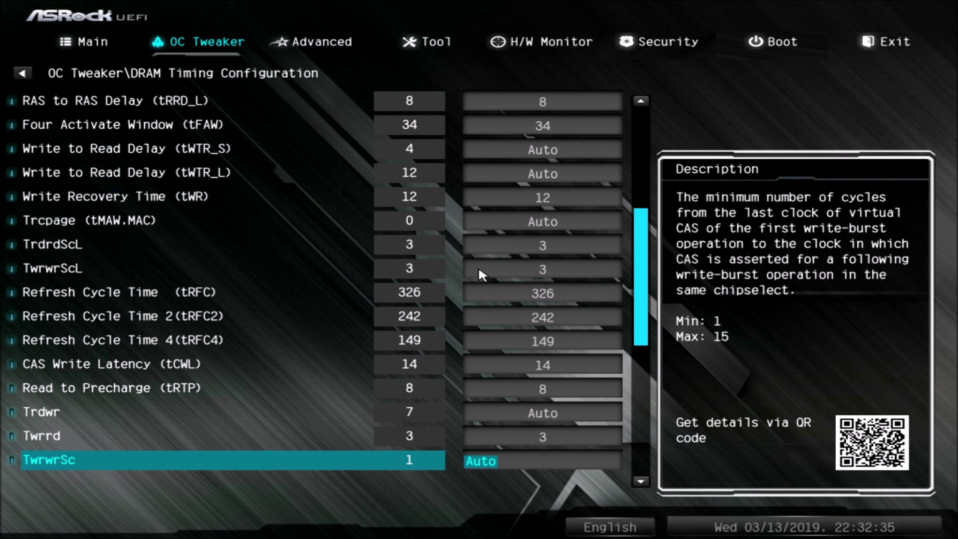
key(Down)
key(Down)
key(Down)
key(Down)
key(Down)
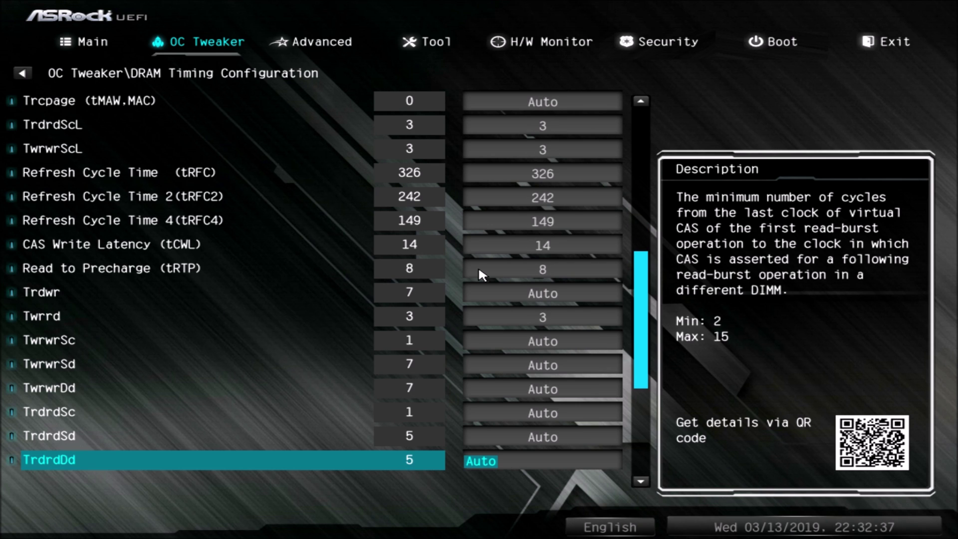
key(Down)
key(Down)
key(Down)
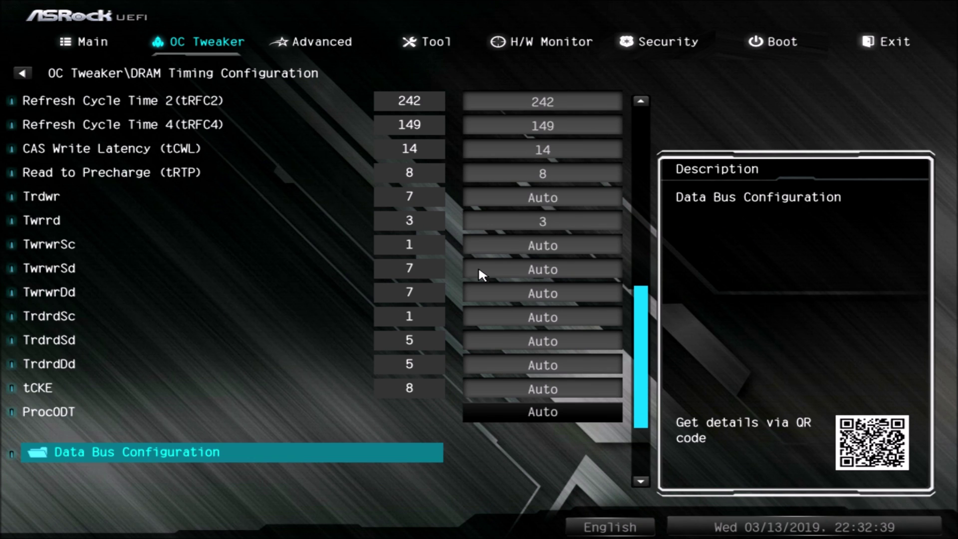
key(Down)
key(Down)
key(Down)
key(Down)
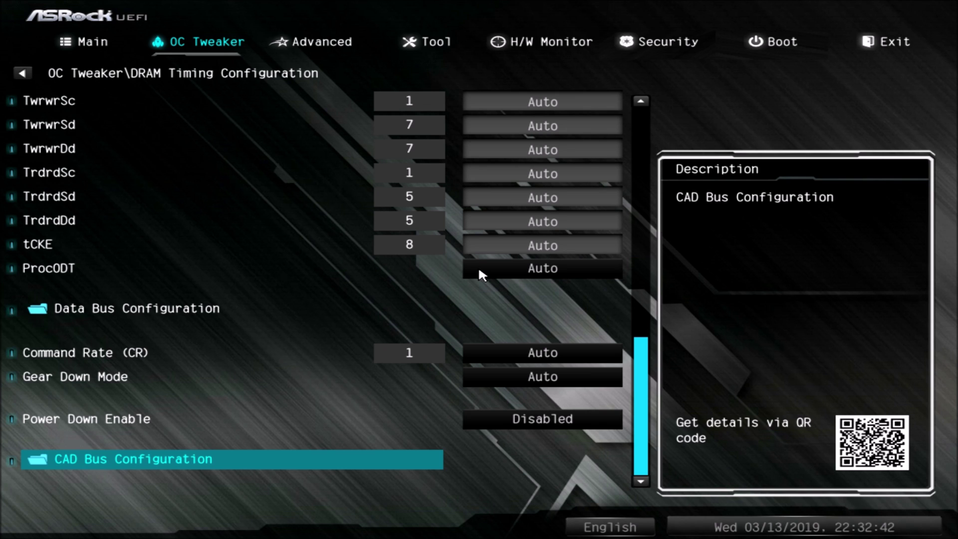
key(Right)
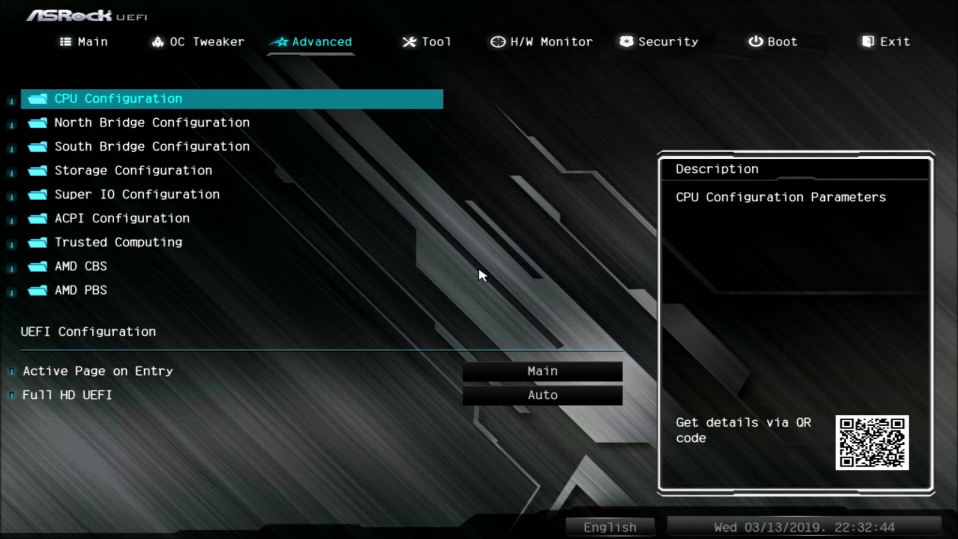
key(Left)
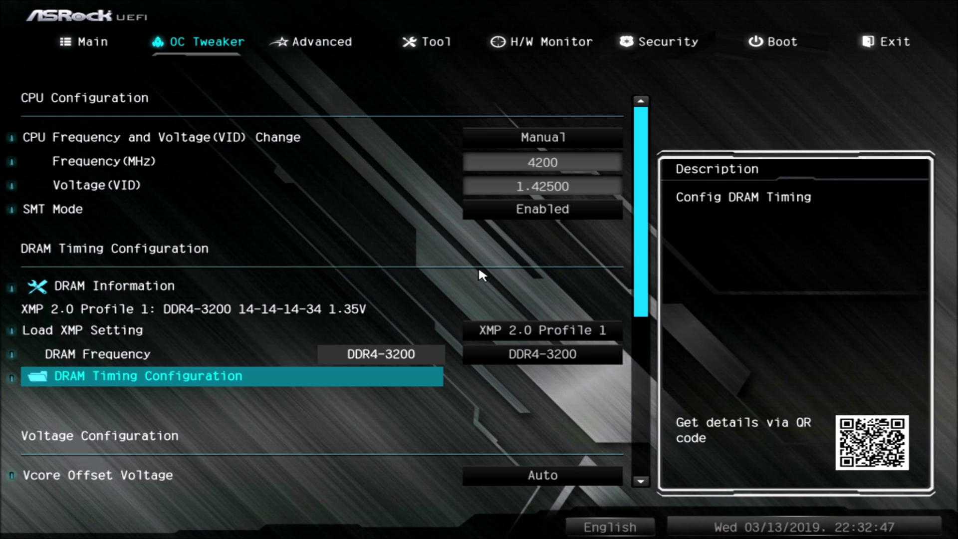
- Review the Voltage Configuration entries, including the Vcore offsets, DRAM voltage, 1.8 Voltage and VDDP
key(Escape)
key(Escape)
key(Up)
key(Up)
key(Up)
key(Down)
key(Down)
key(Down)
key(Down)
key(Down)
key(Down)
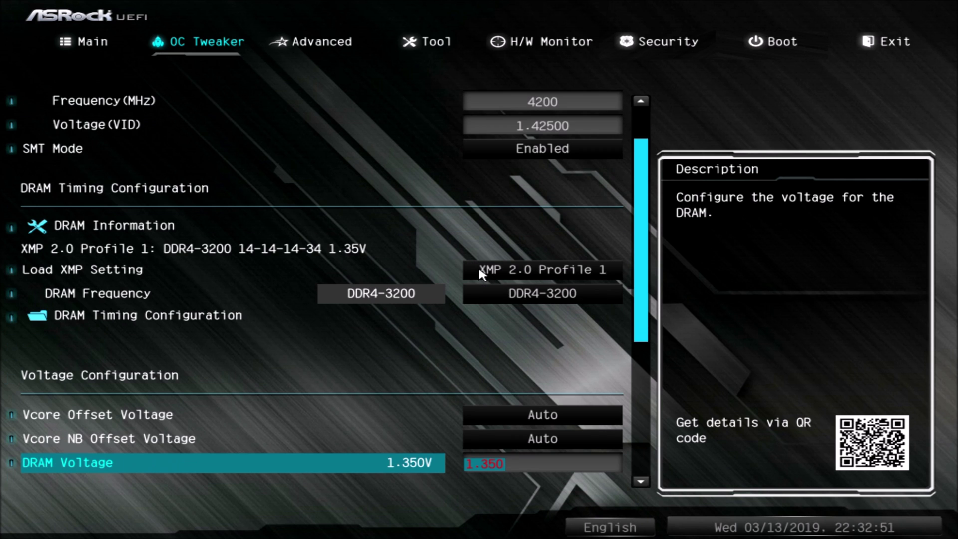
key(Down)
key(Down)
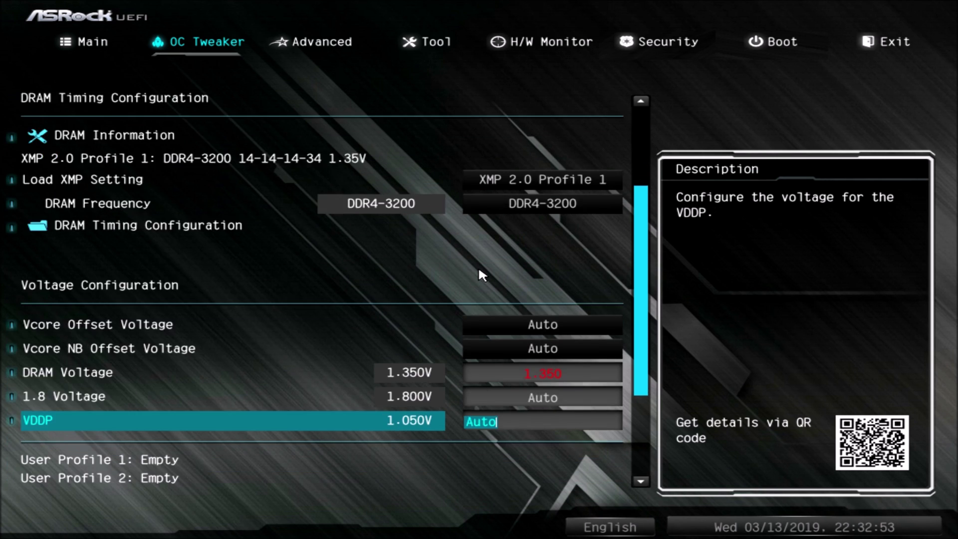
- Examine the options for saving and loading user defaults and UEFI setup profiles
key(Down)
key(Down)
key(Up)
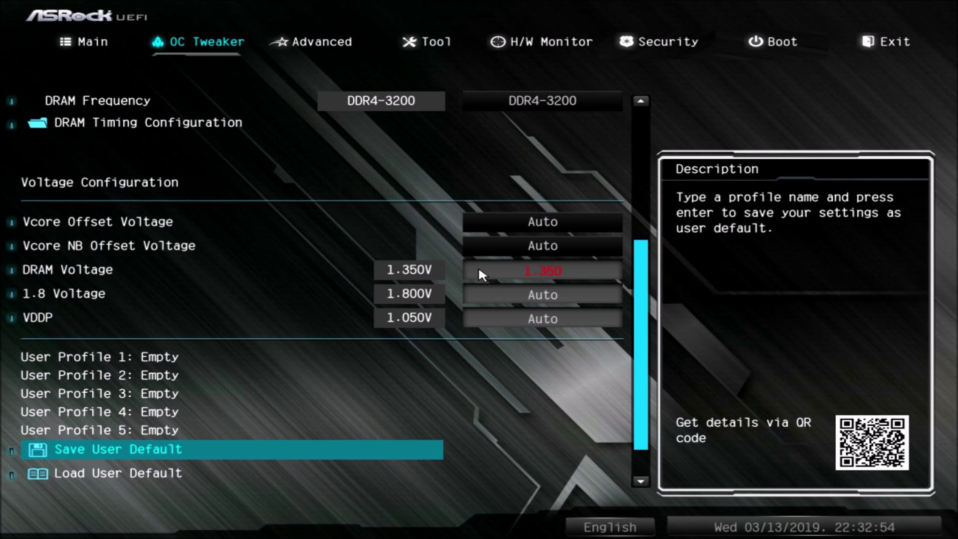
key(Down)
key(Down)
key(Down)
key(Up)
key(Up)
key(Up)
key(Up)
key(Up)
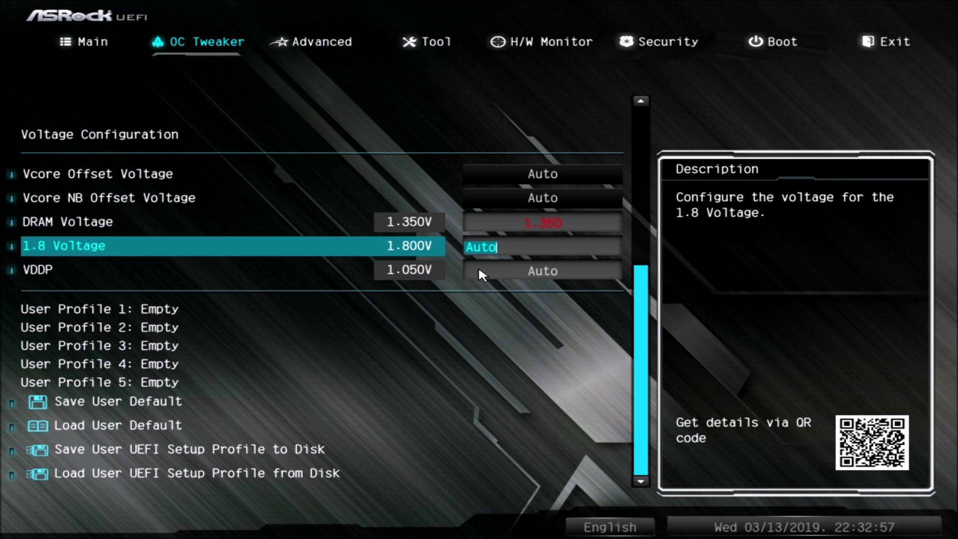
key(Down)
key(Down)
key(Down)
key(Down)
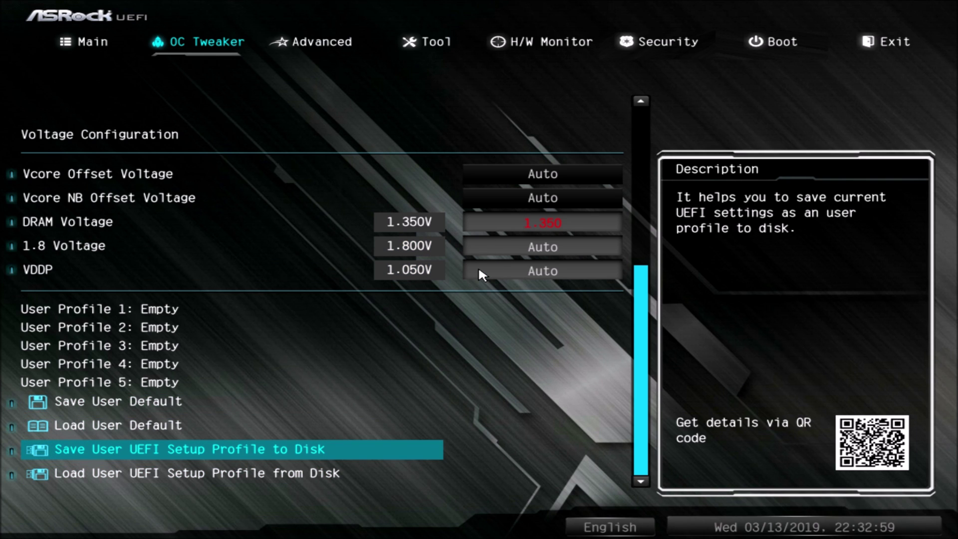
- Save the current settings as a user default in User Profile 1 with the name 3200CL14 TST
key(Up)
key(Up)
key(Return)
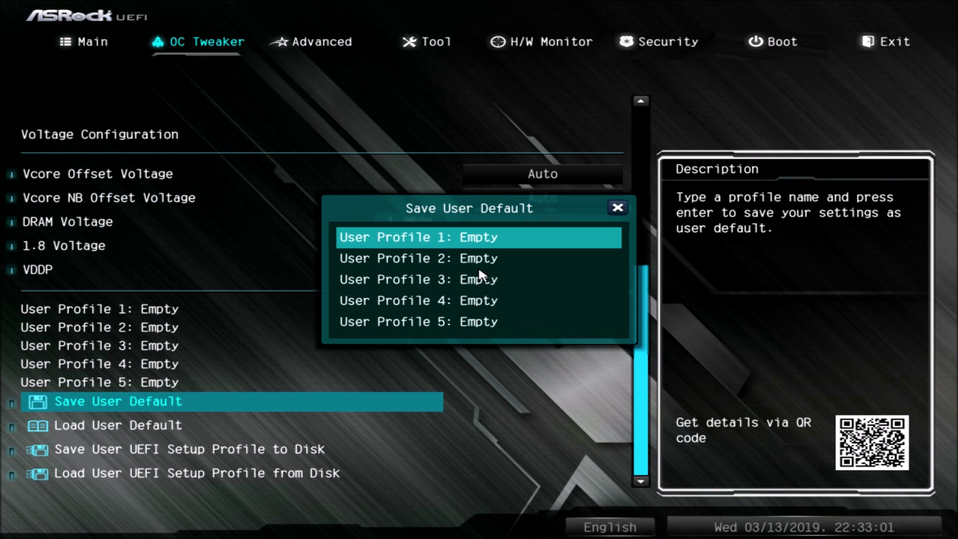
key(Return)
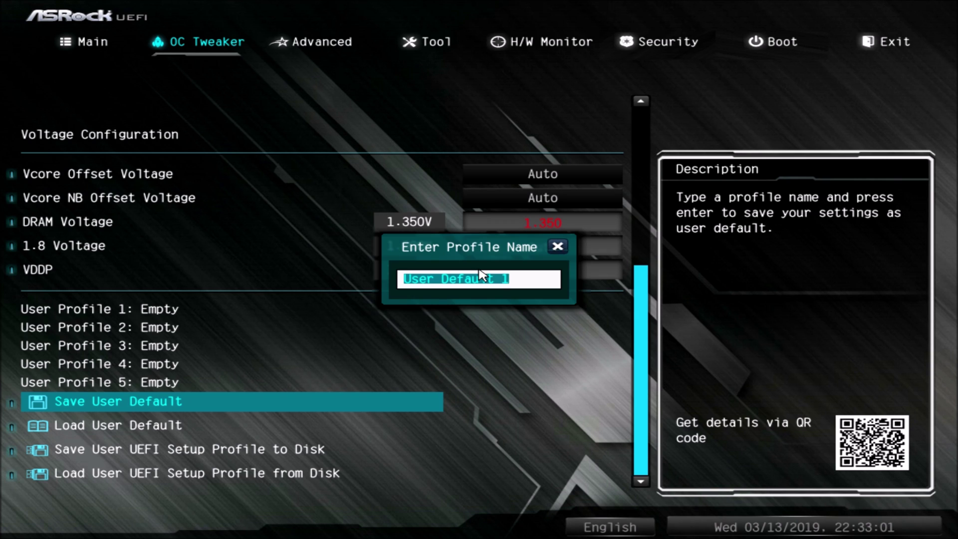
text(3200)
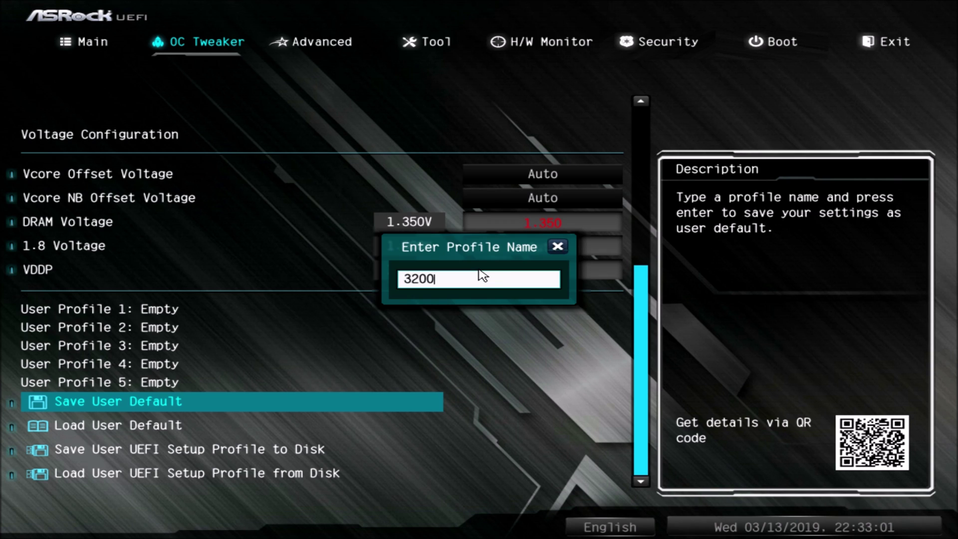
text(CL)
text(14)
text( T)
text(EST)
key(Return)
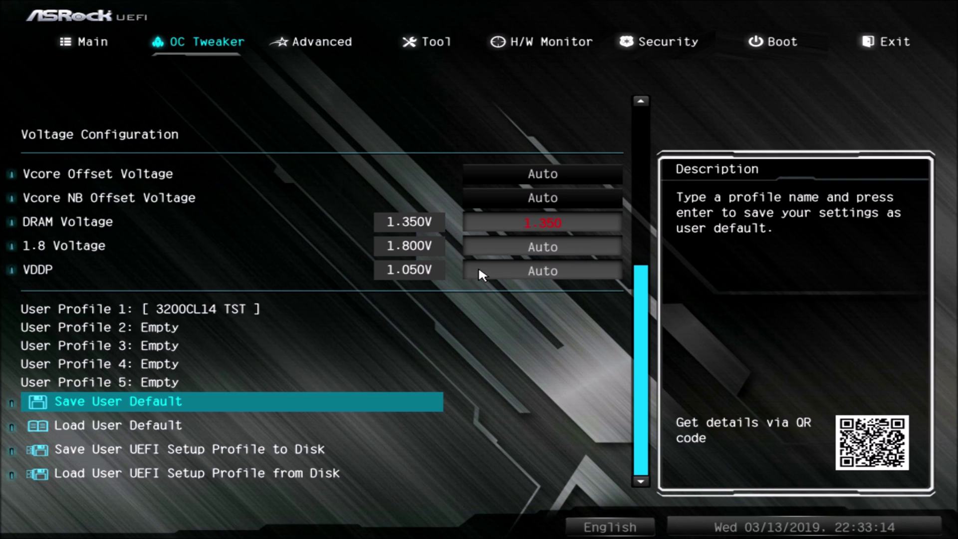
- Look back over the profile, voltage, DRAM and CPU settings on the OC Tweaker page
key(Down)
key(Down)
key(Down)
key(Up)
key(Up)
key(Up)
key(Up)
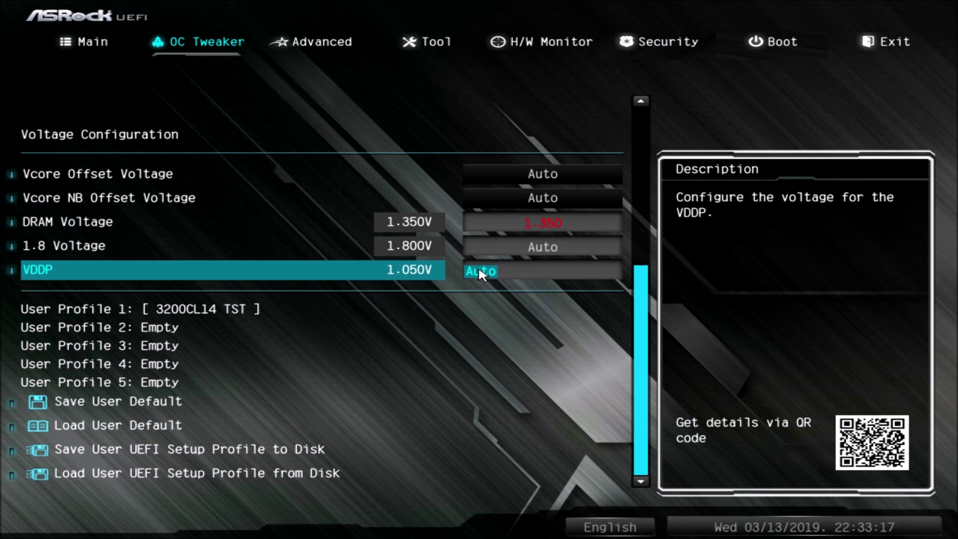
key(Up)
key(Up)
key(Up)
key(Up)
key(Up)
key(Up)
key(Up)
key(Up)
key(Up)
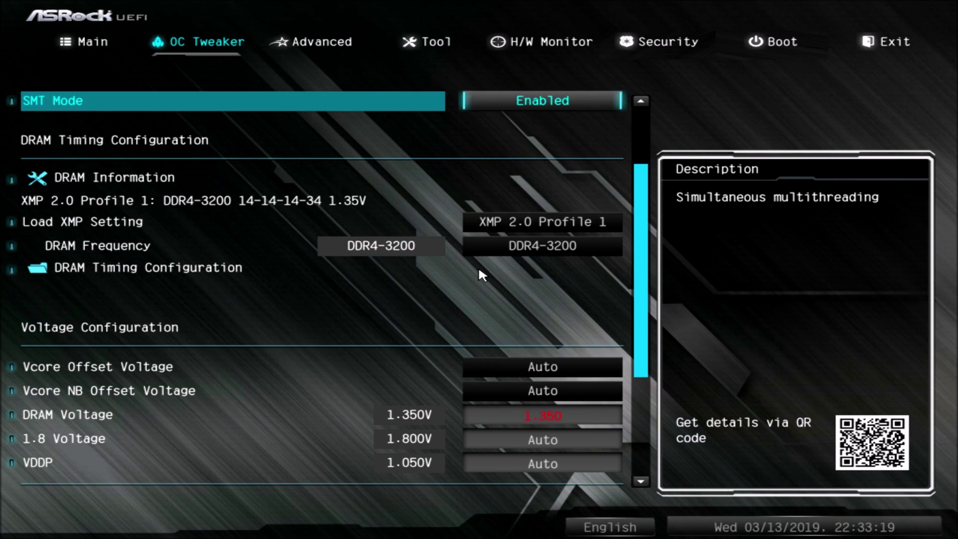
key(Up)
key(Up)
key(Up)
key(Up)
- Disable Cool'n'Quiet in the advanced CPU Configuration
key(Right)
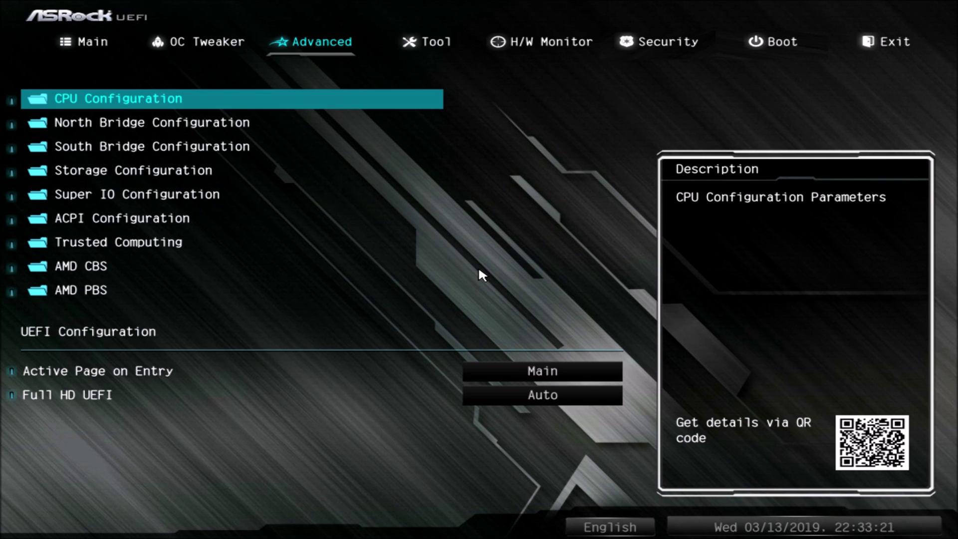
key(Return)
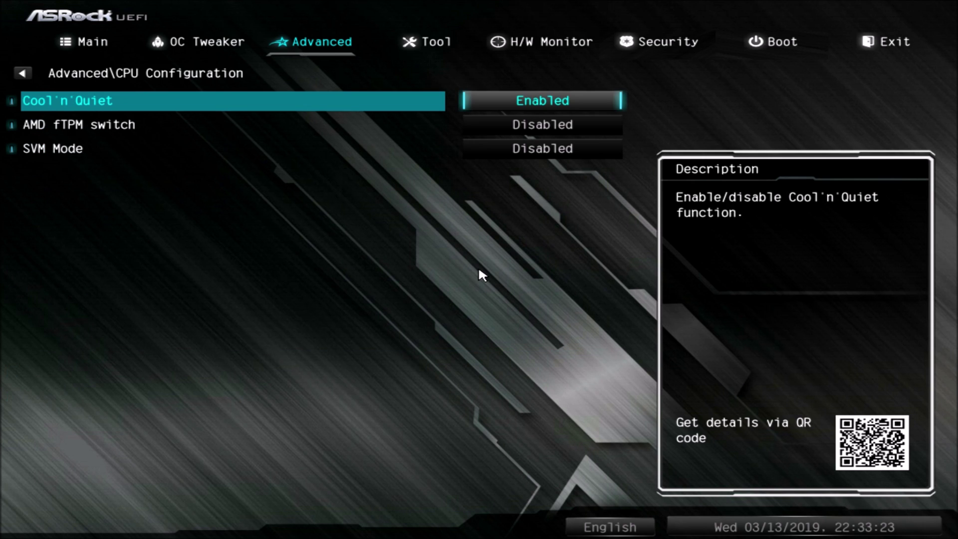
key(Return)
key(Up)
key(Return)
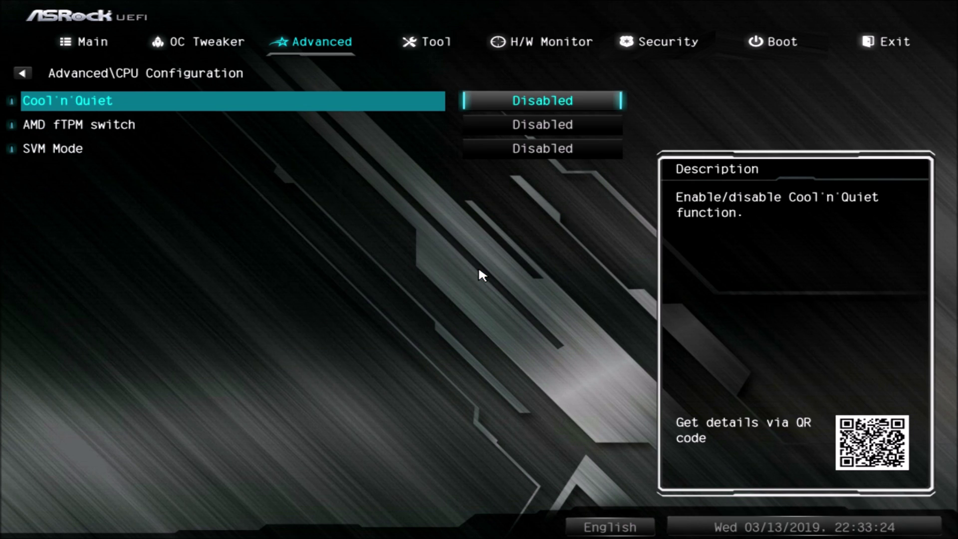
key(Escape)
- Look at the AMD CBS and AMD PBS setup pages in the advanced settings
key(Down)
key(Down)
key(Down)
key(Down)
key(Down)
key(Down)
key(Down)
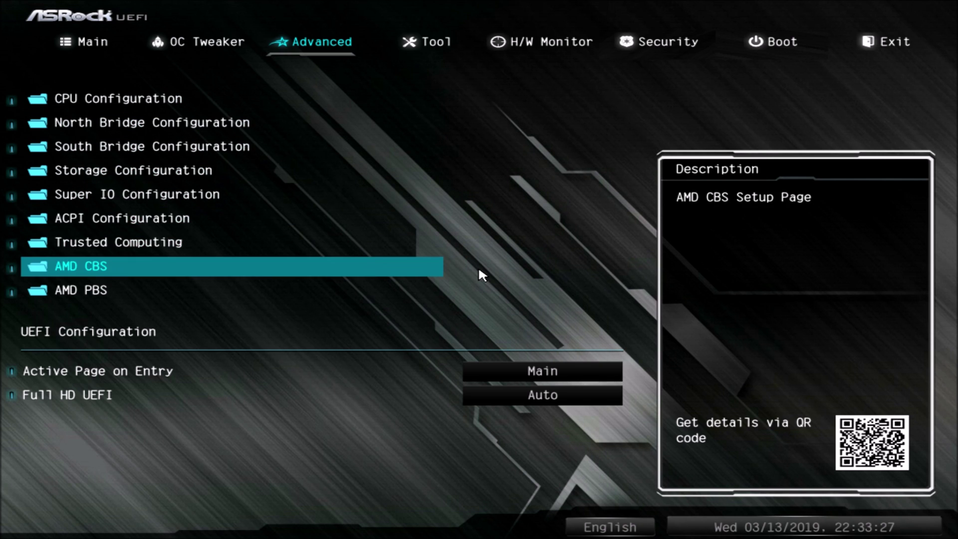
key(Return)
key(Escape)
key(Down)
key(Return)
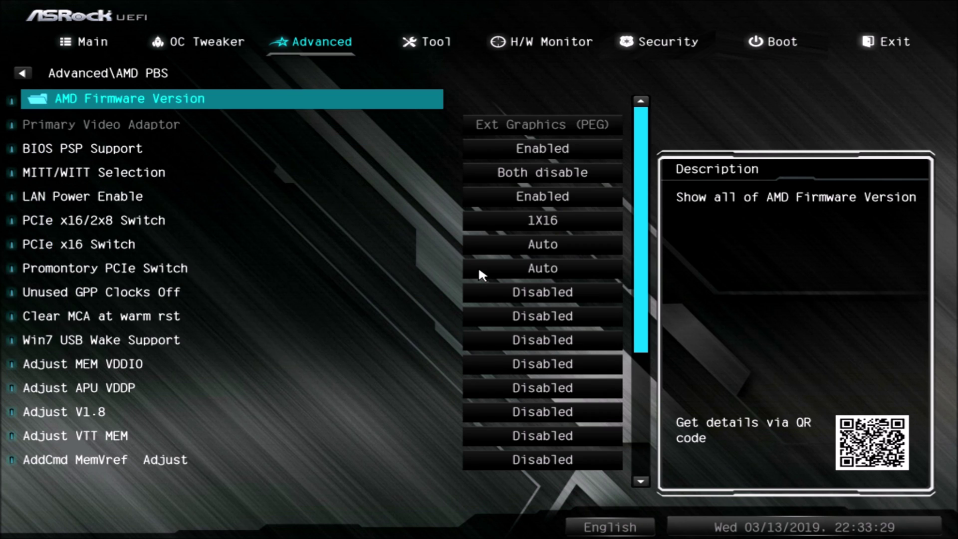
- Set Global C-state Control to Disabled in the Zen Common Options of the AMD CBS setup page
key(Escape)
key(Up)
key(Return)
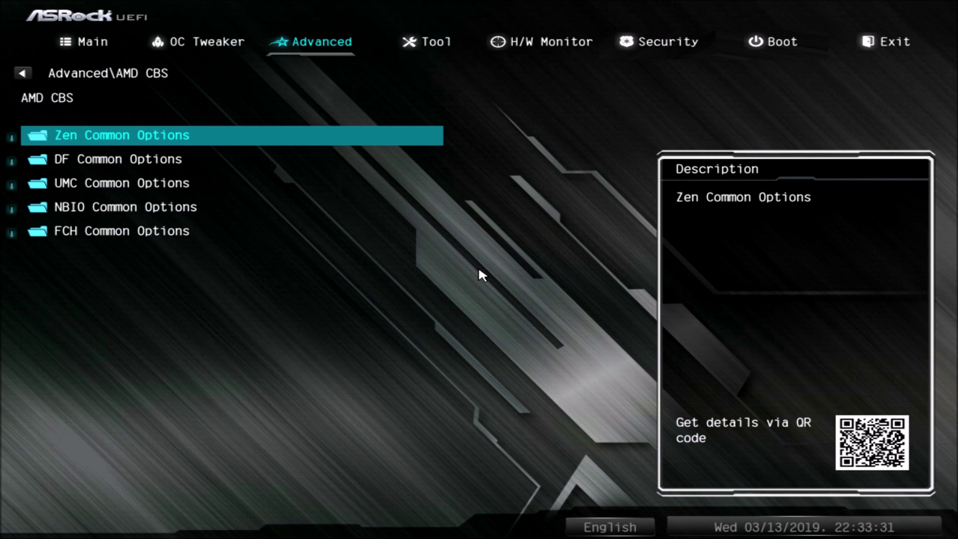
key(Return)
key(Down)
key(Down)
key(Down)
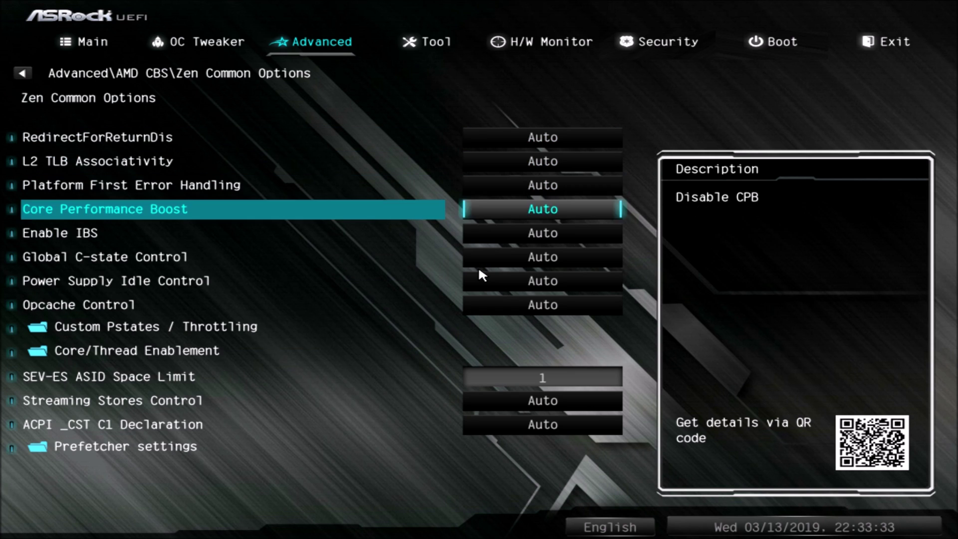
key(Down)
key(Down)
key(Return)
key(Up)
key(Up)
key(Return)
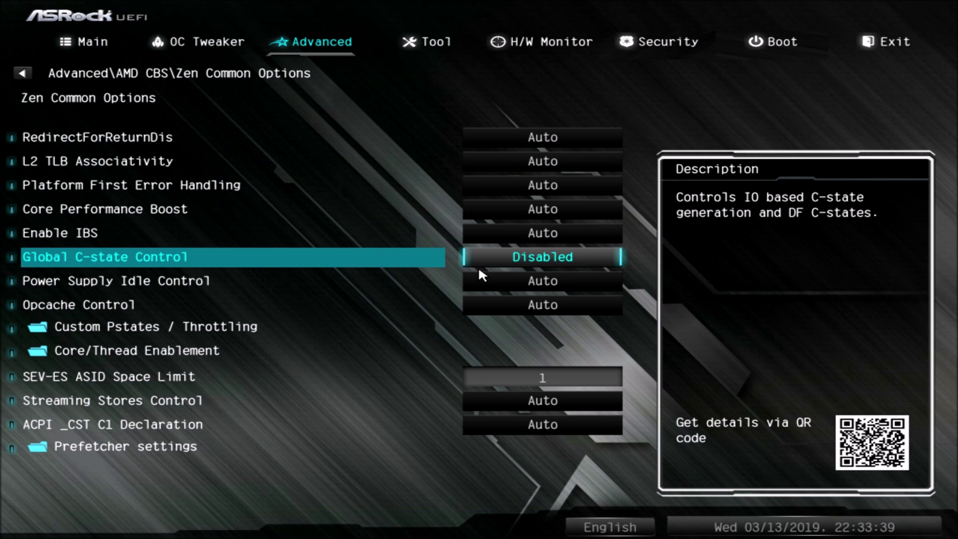
- Look through the remaining Zen Common Options, including ACPI _CST C1 Declaration and Prefetcher settings, and return to the advanced settings overview
key(Down)
key(Down)
key(Down)
key(Down)
key(Down)
key(Down)
key(Down)
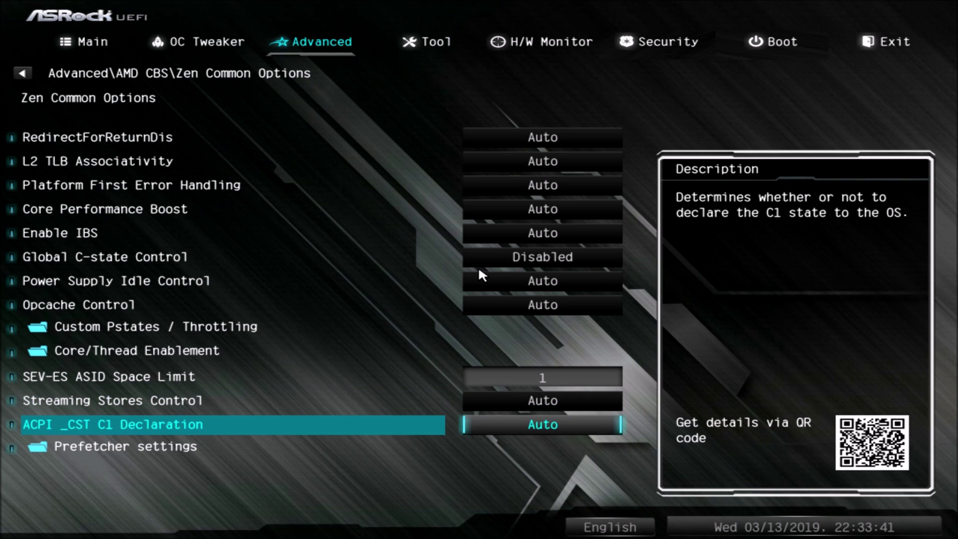
key(Down)
key(Up)
key(Up)
key(Up)
key(Up)
key(Up)
key(Up)
key(Up)
key(Up)
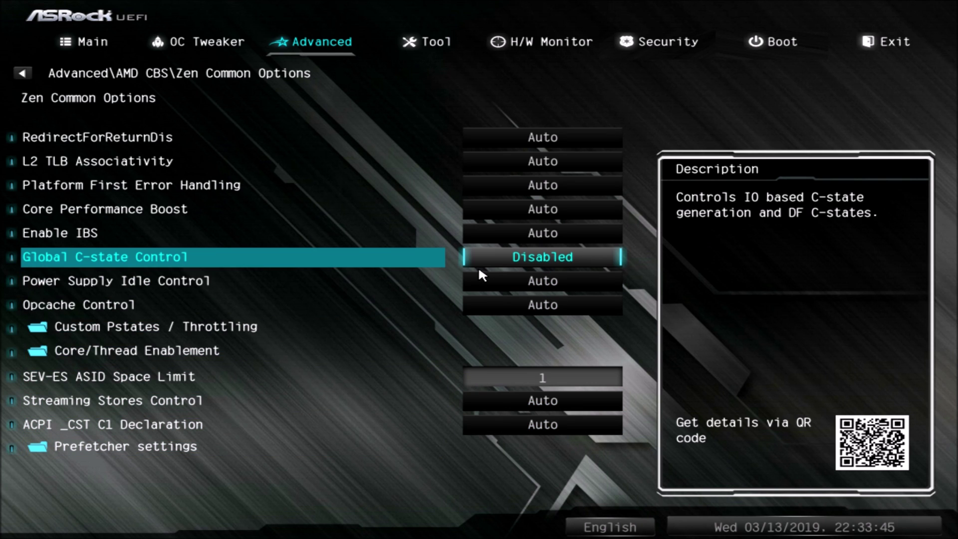
key(Escape)
key(Escape)
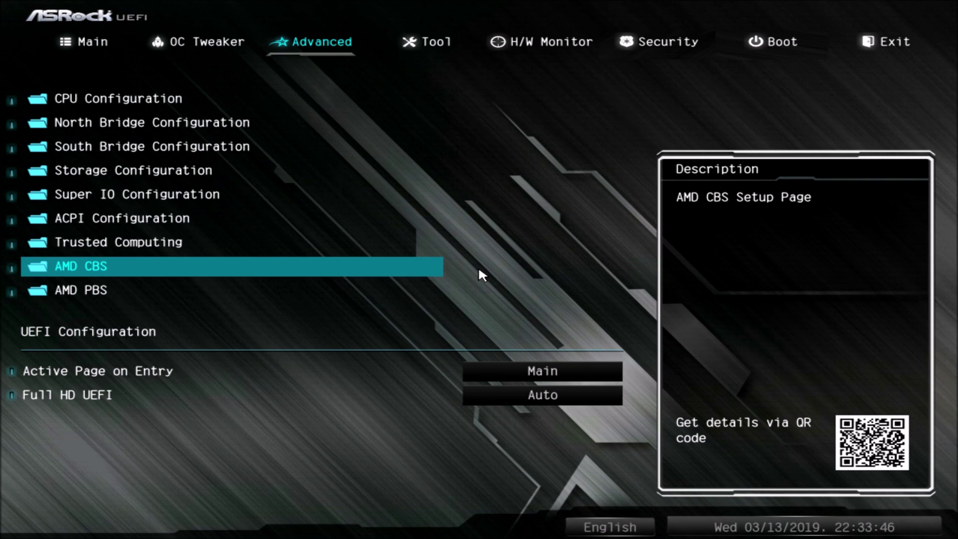
- Look through the Tool page entries, from RGB LED to the UEFI update utilities
key(Right)
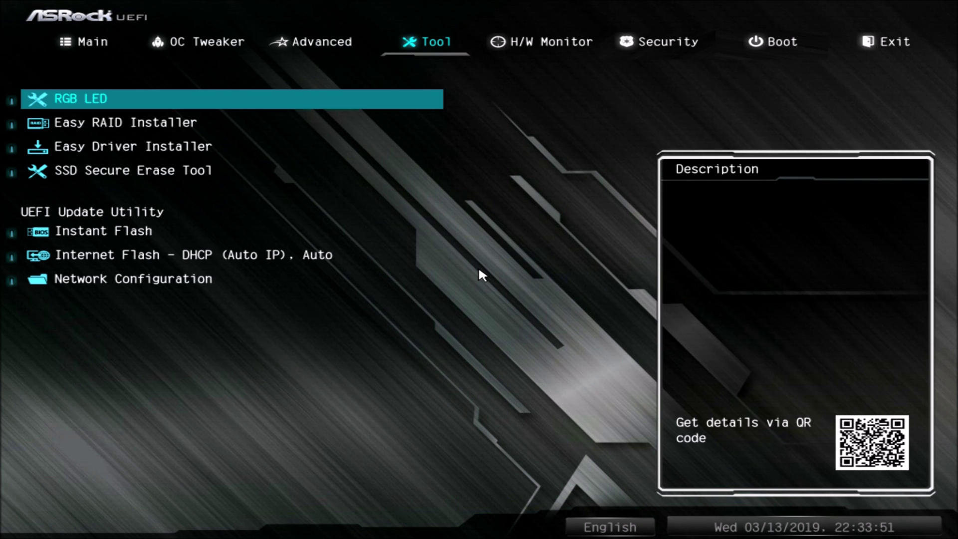
key(Down)
key(Down)
key(Down)
key(Down)
key(Down)
key(Down)
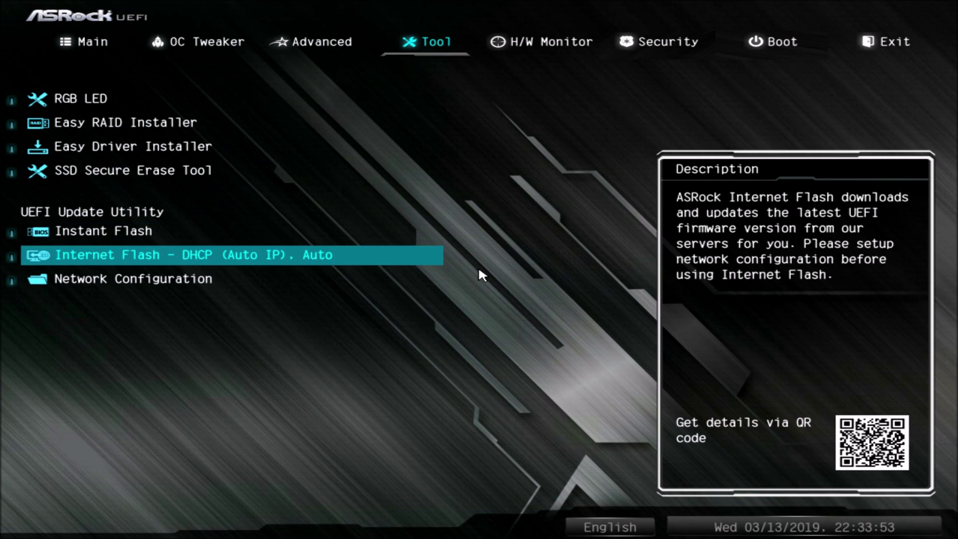
- Examine the temperatures, voltages and the CPU and chassis fan settings on the H/W Monitor page
key(Right)
key(Down)
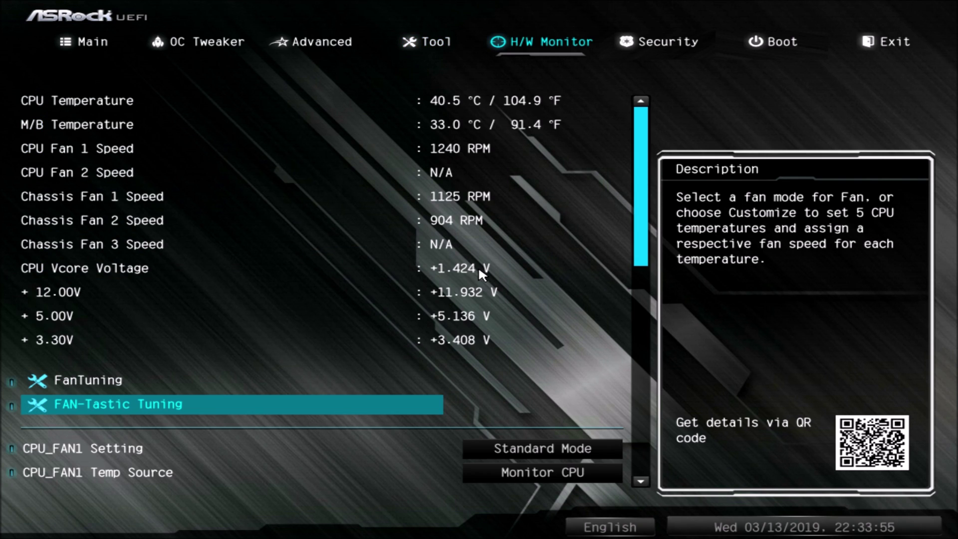
key(Down)
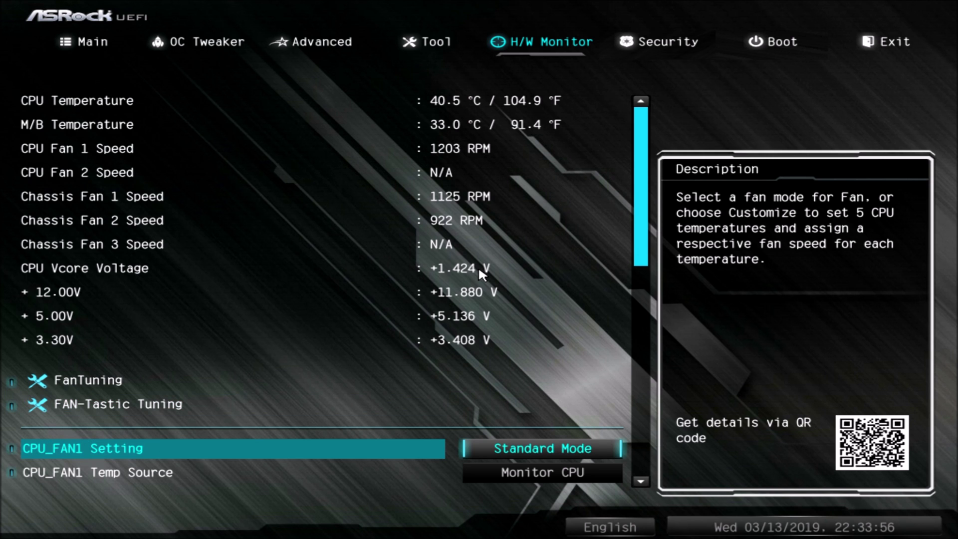
key(Down)
key(Down)
key(Down)
key(Down)
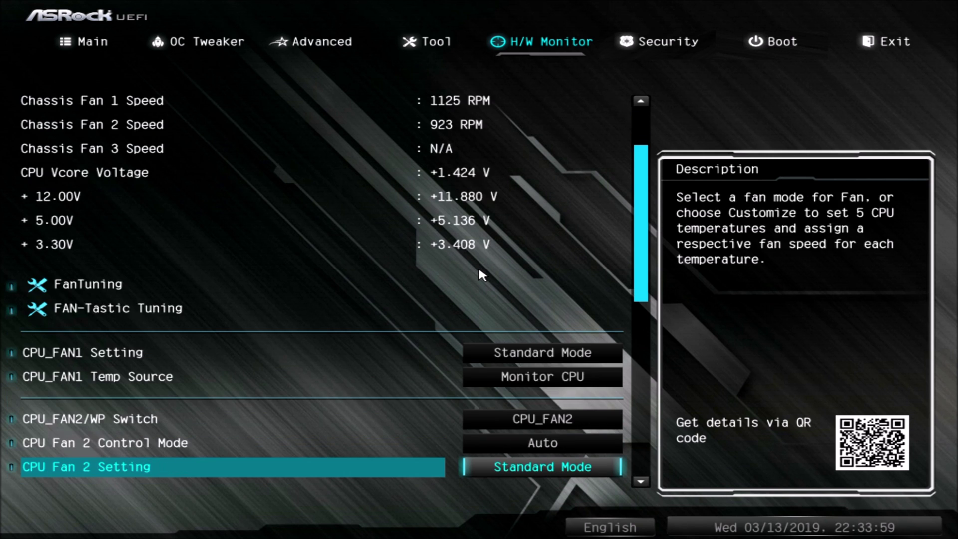
key(Down)
key(Down)
key(Down)
key(Down)
key(Down)
key(Down)
key(Down)
key(Down)
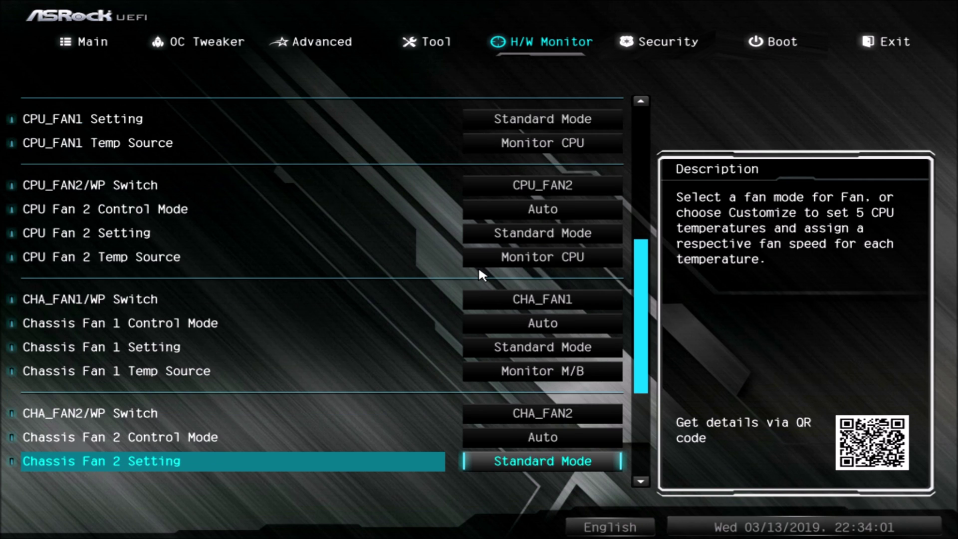
key(Down)
key(Down)
key(Down)
- Look over the Security page and the boot priorities and options on the Boot page
key(Right)
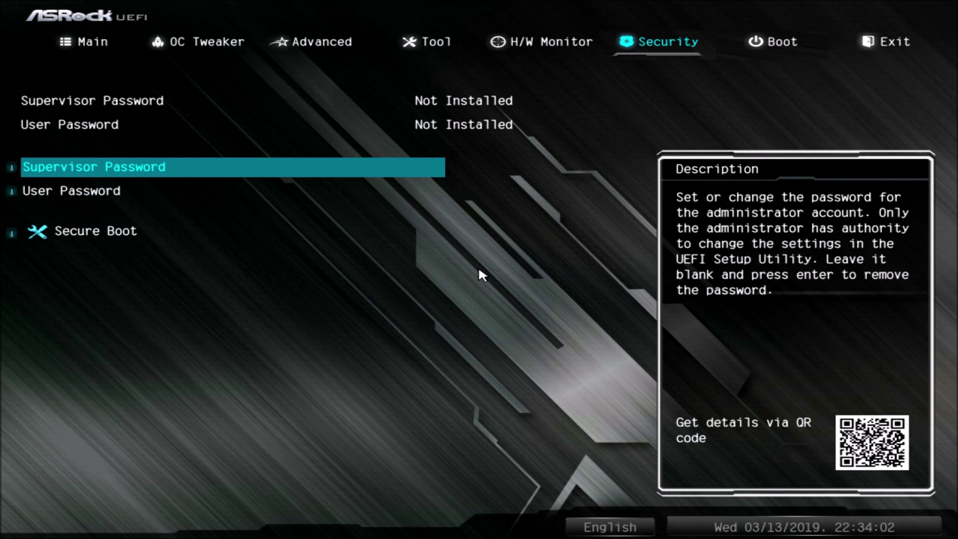
key(Right)
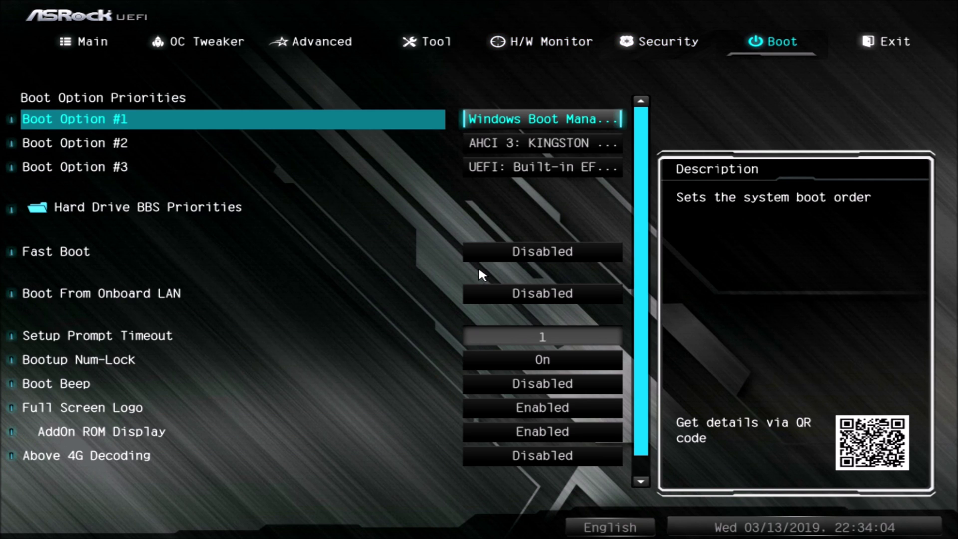
key(Down)
key(Down)
key(Down)
key(Down)
key(Down)
key(Down)
key(Down)
key(Down)
key(Down)
key(Down)
key(Down)
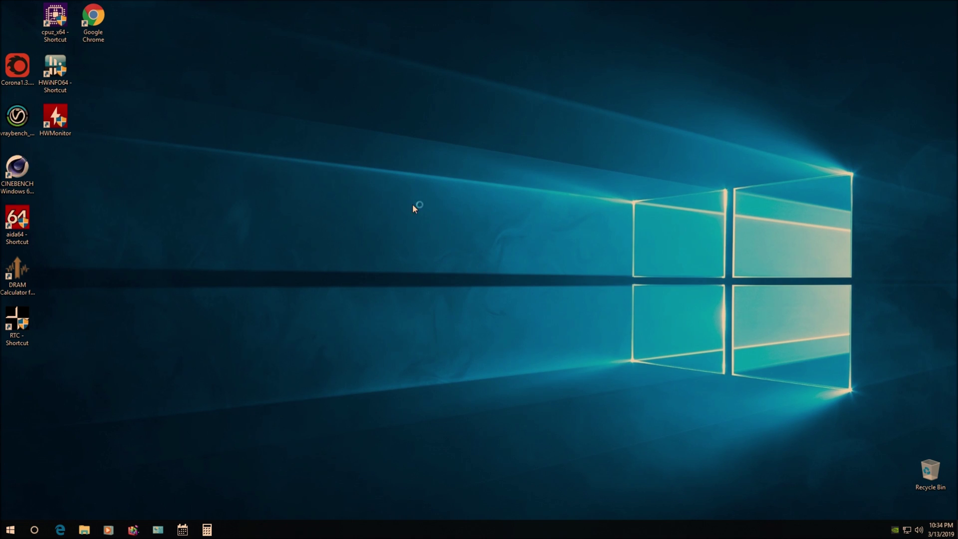
- Move the Google Chrome desktop shortcut to the free spot above the Corona shortcut
drag(92, 15, 19, 17)
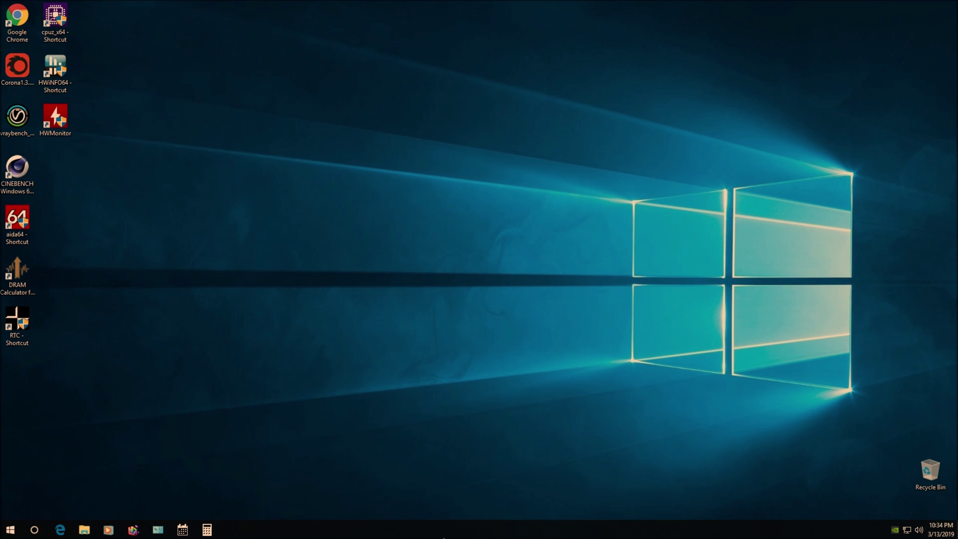
- Check the memory speed and CPU clock in Task Manager's performance view, and close Task Manager
right_click(450, 529)
click(501, 487)
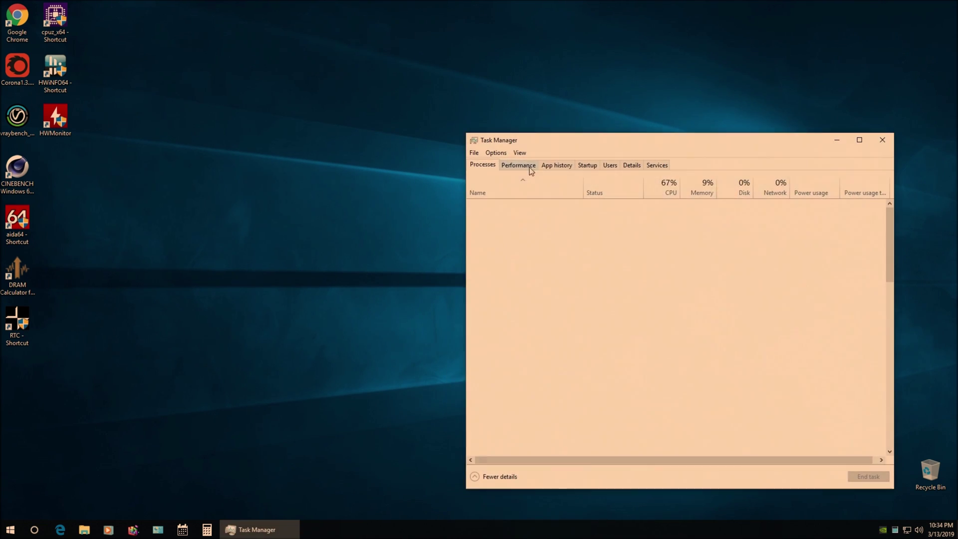
click(520, 166)
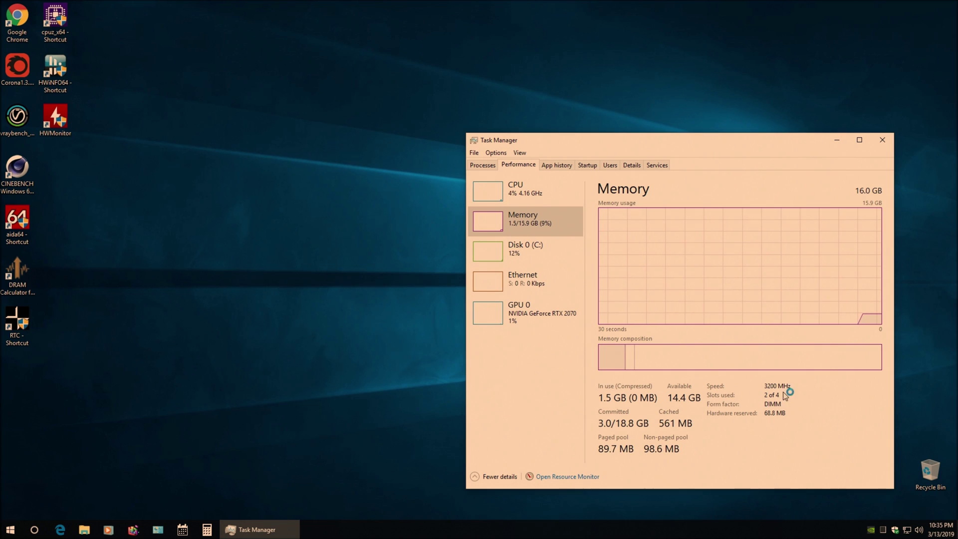
click(538, 192)
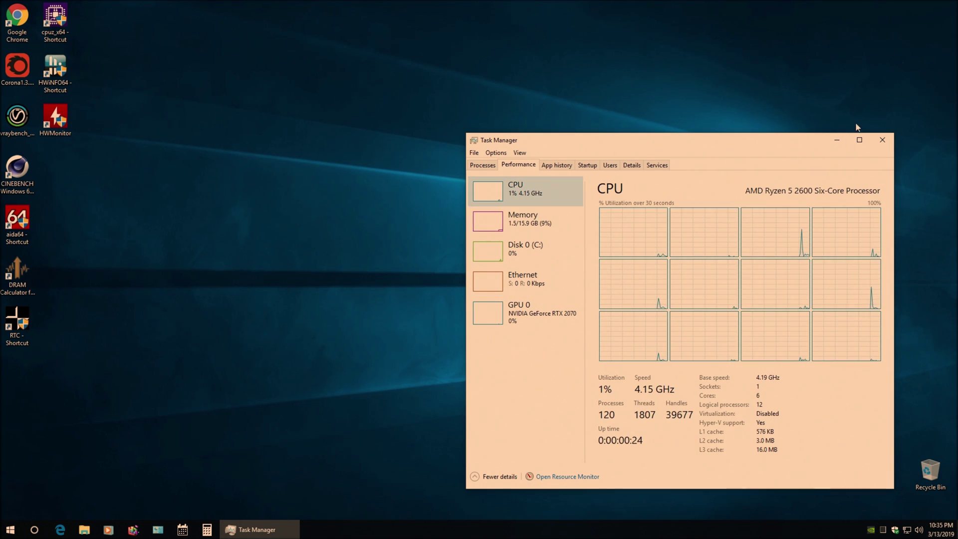
click(881, 141)
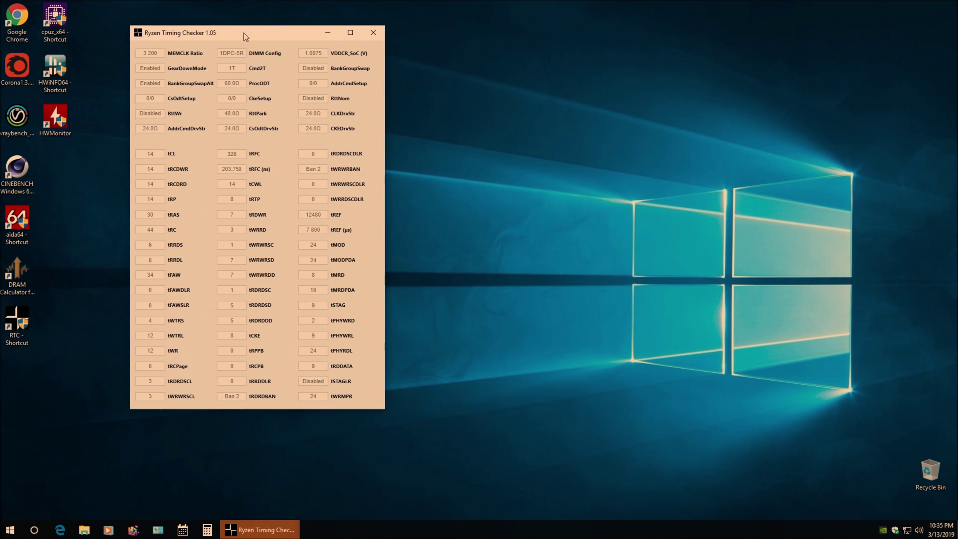
- Review the active memory timings in Ryzen Timing Checker and close it
drag(144, 35, 246, 36)
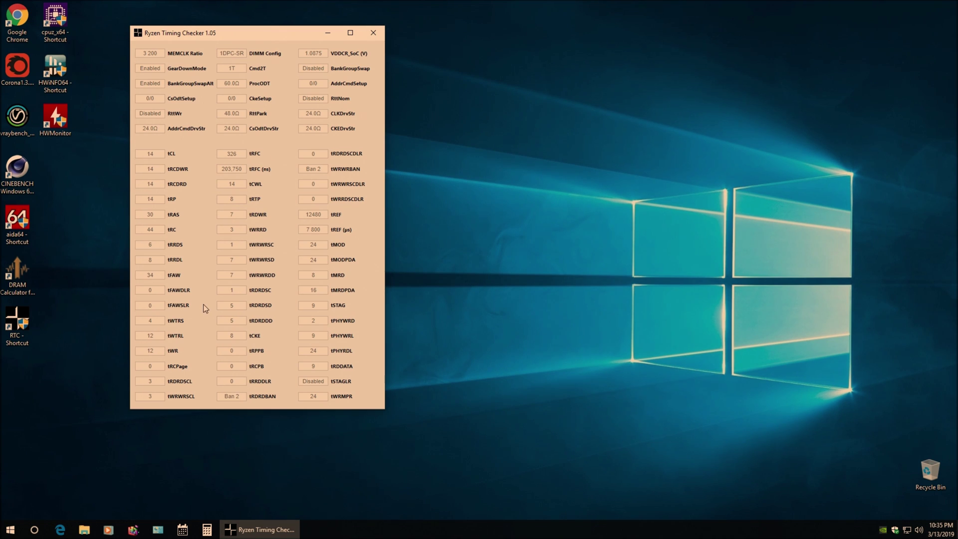
click(373, 32)
- Open AIDA64 Extreme and run its Memory Read benchmark
double_click(17, 219)
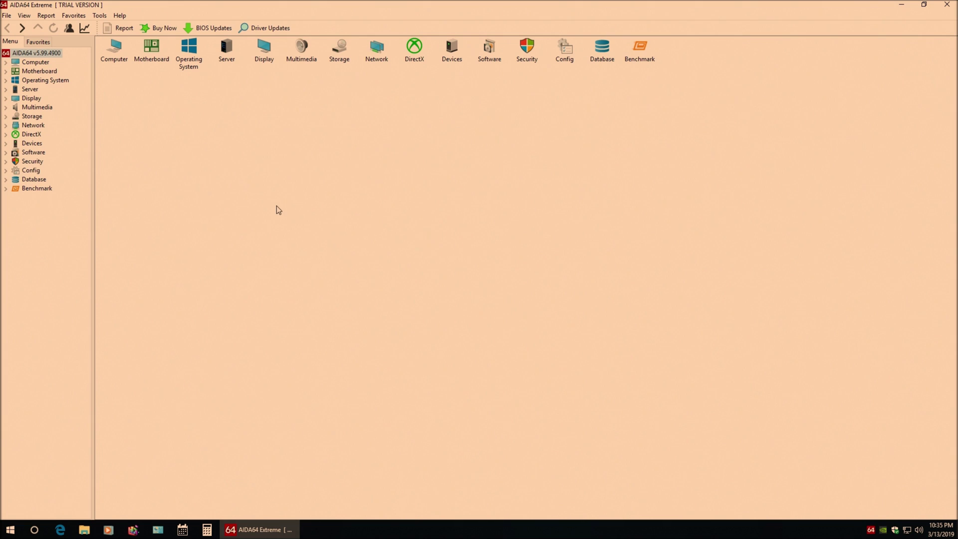
click(6, 188)
click(50, 197)
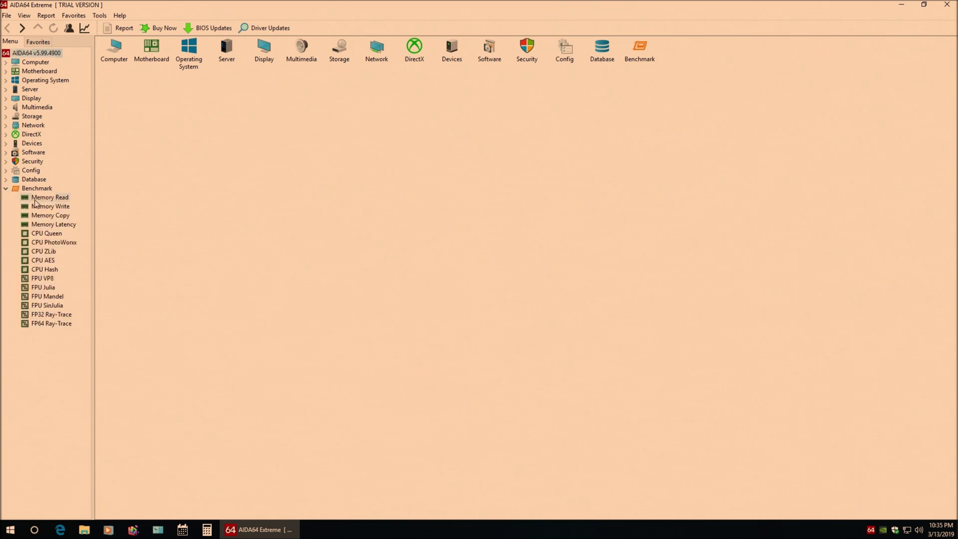
click(116, 28)
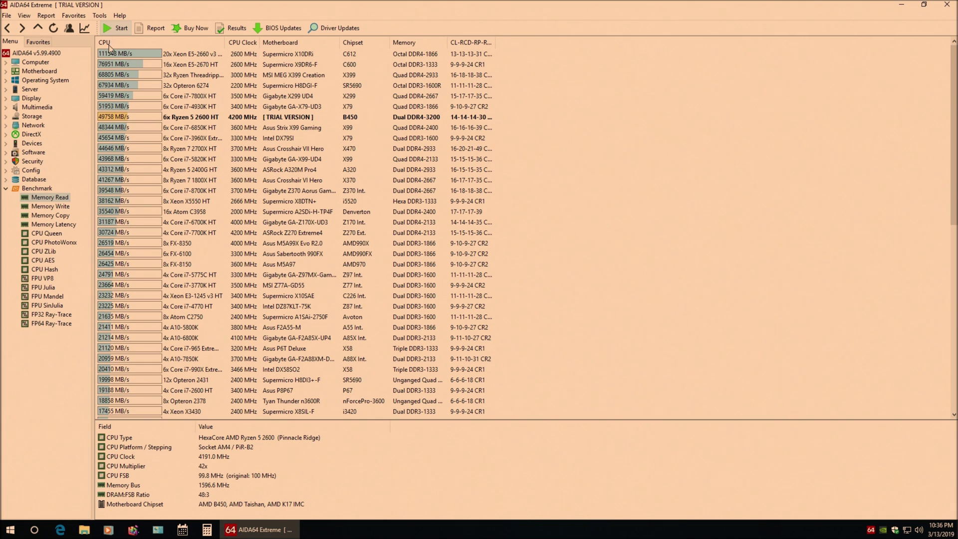
- Run the Memory Write and Memory Copy benchmarks
click(54, 203)
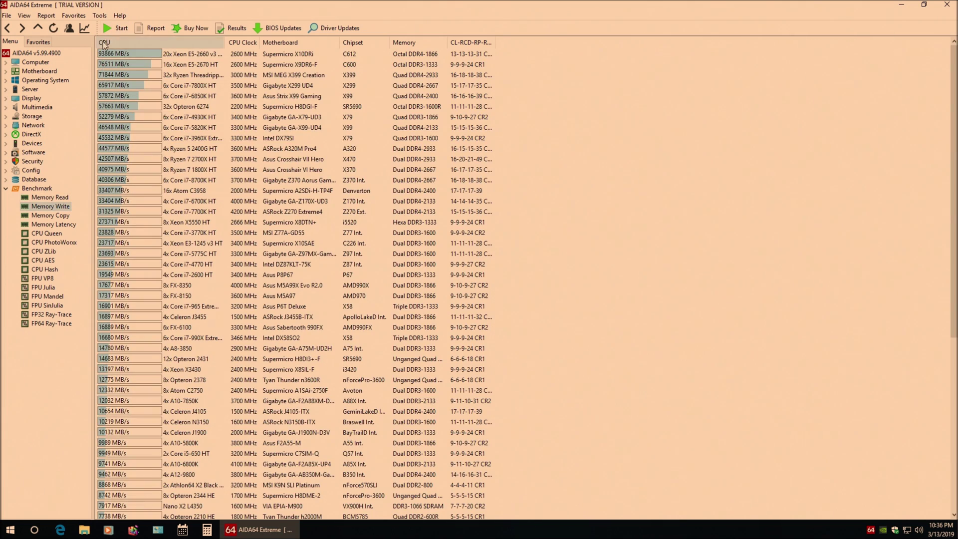
click(106, 28)
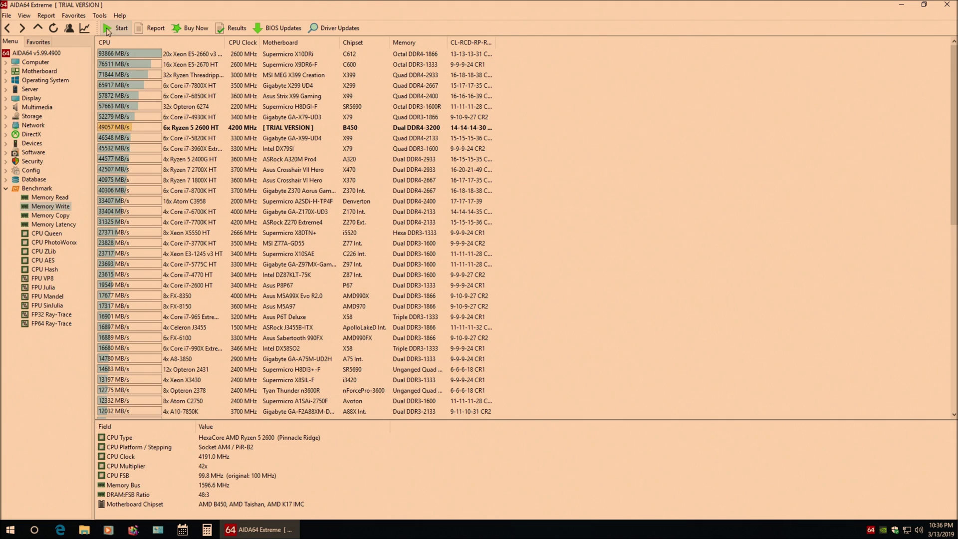
click(66, 215)
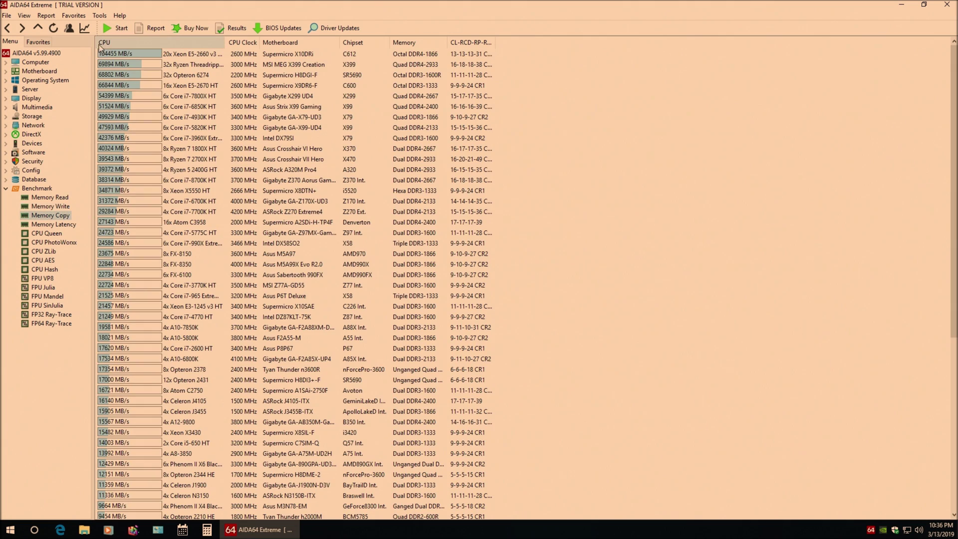
click(107, 28)
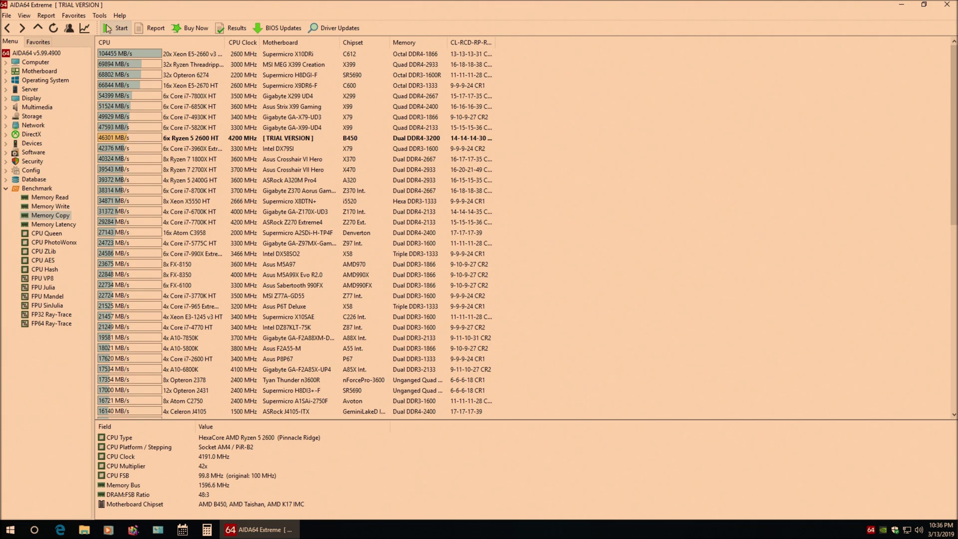
- Run the Memory Latency benchmark and close AIDA64
key(Down)
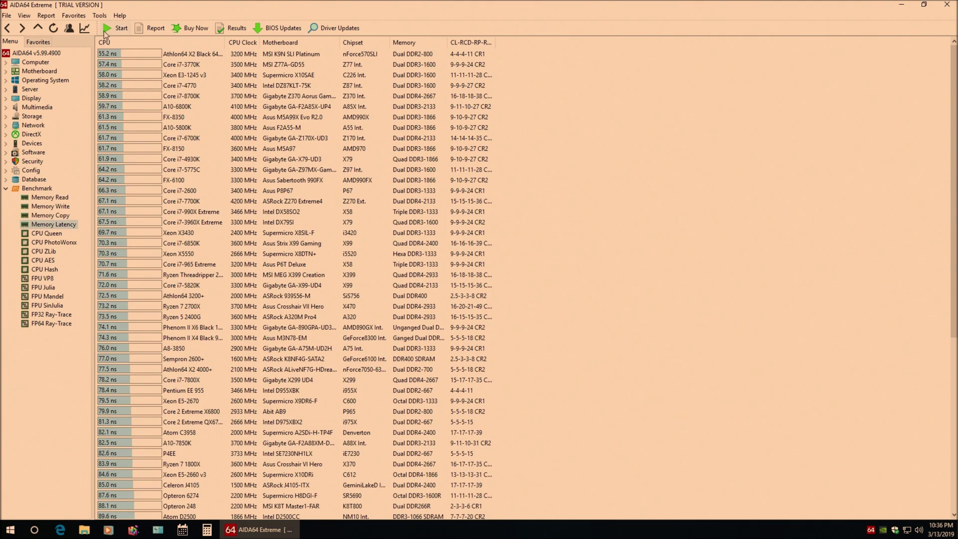
click(106, 28)
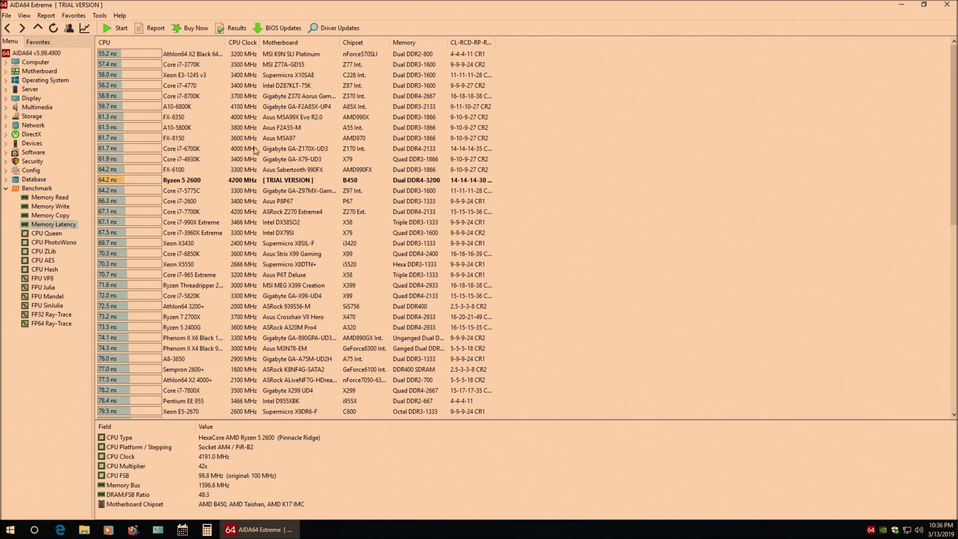
key(Tab)
click(947, 5)
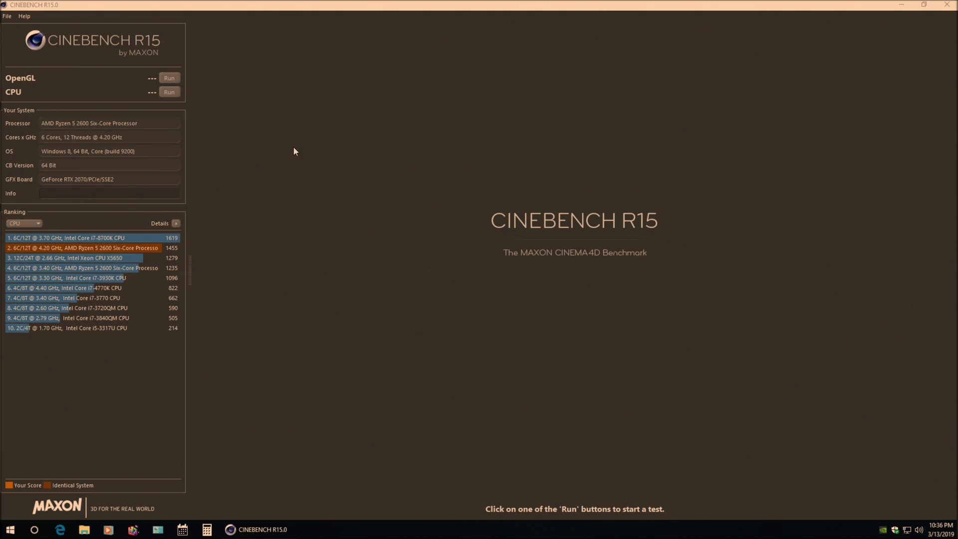
- Run the CPU test in Cinebench R15 and close the program without saving the benchmark score
click(169, 92)
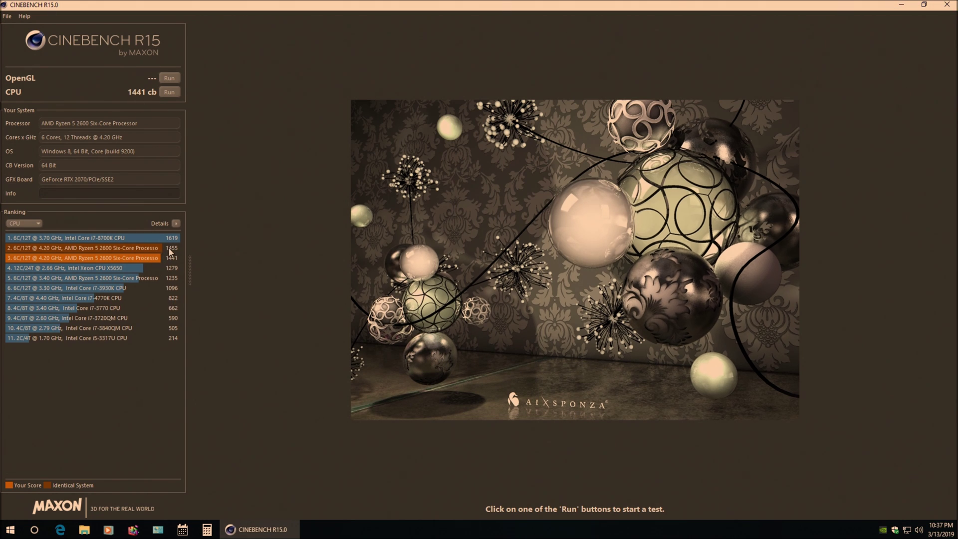
click(946, 4)
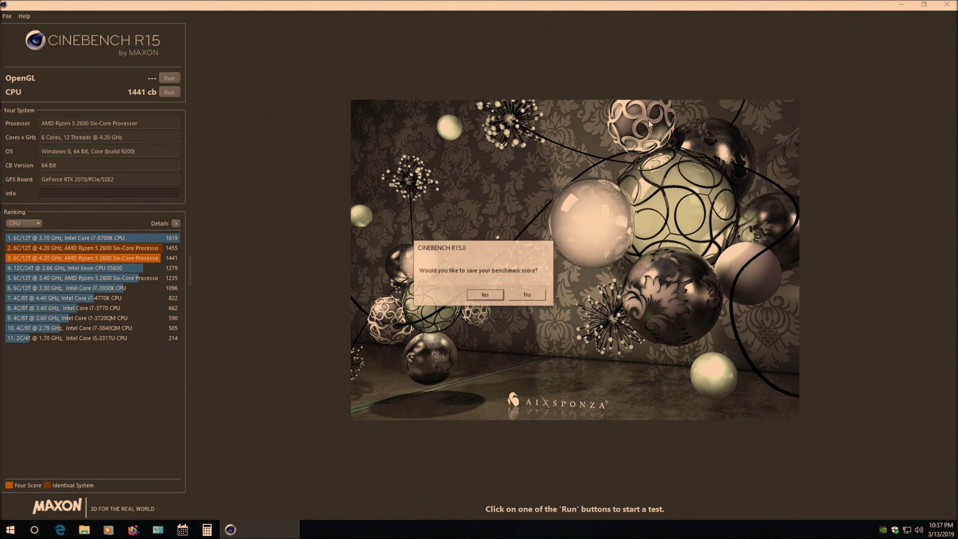
click(521, 295)
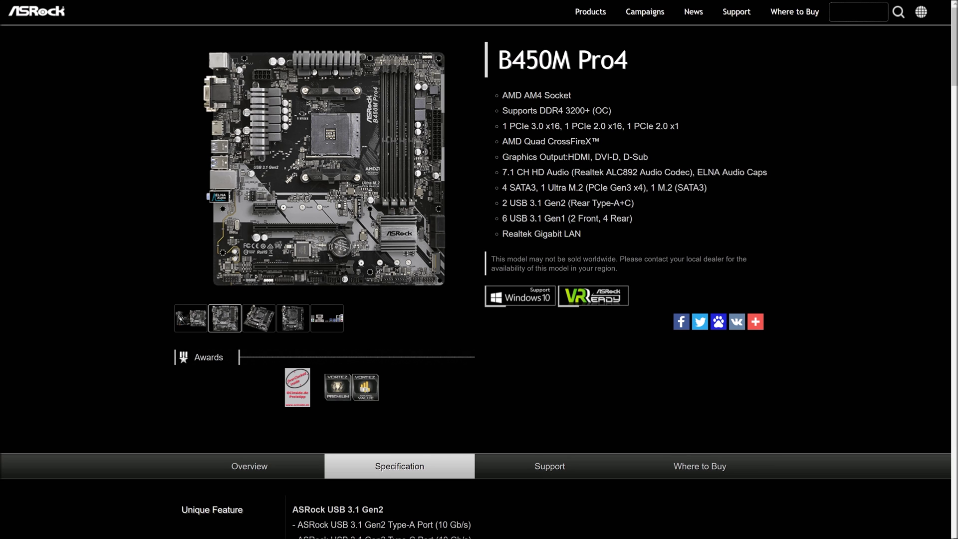
- Look at the specifications on the ASRock B450M Pro4 product page
scroll(169, 315, down, 5)
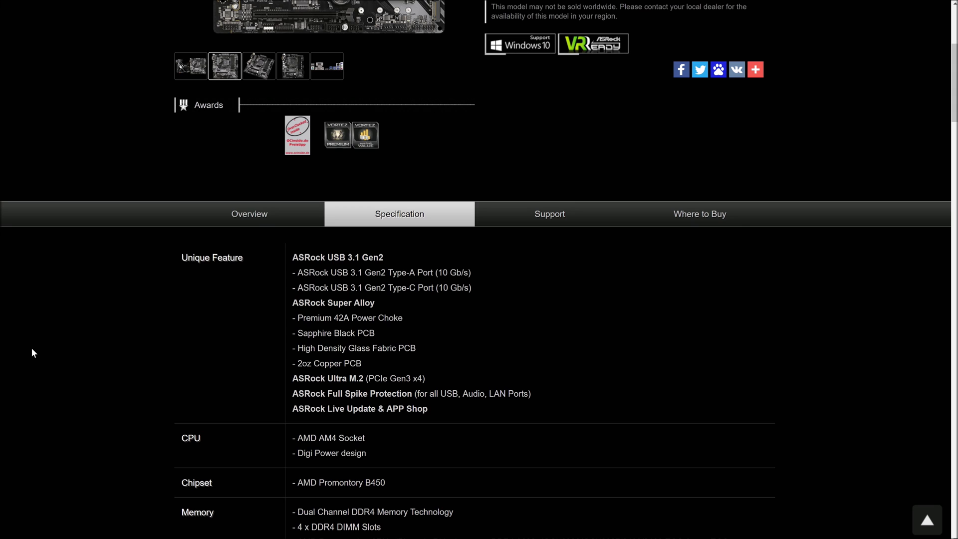
- Review the B450M Pro4's feature summary and its detailed specifications, from memory support and BIOS through graphics, storage and connectors
scroll(47, 350, up, 5)
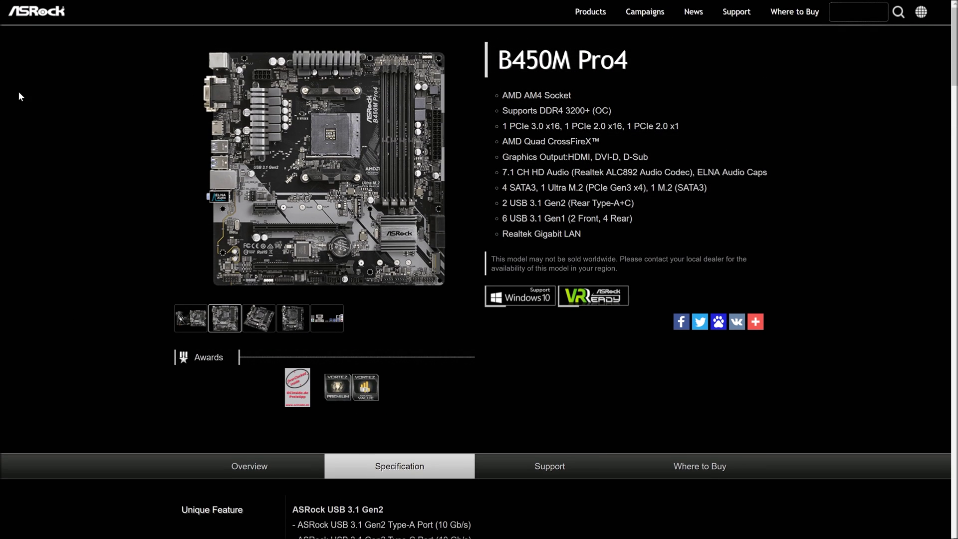
scroll(85, 325, down, 2)
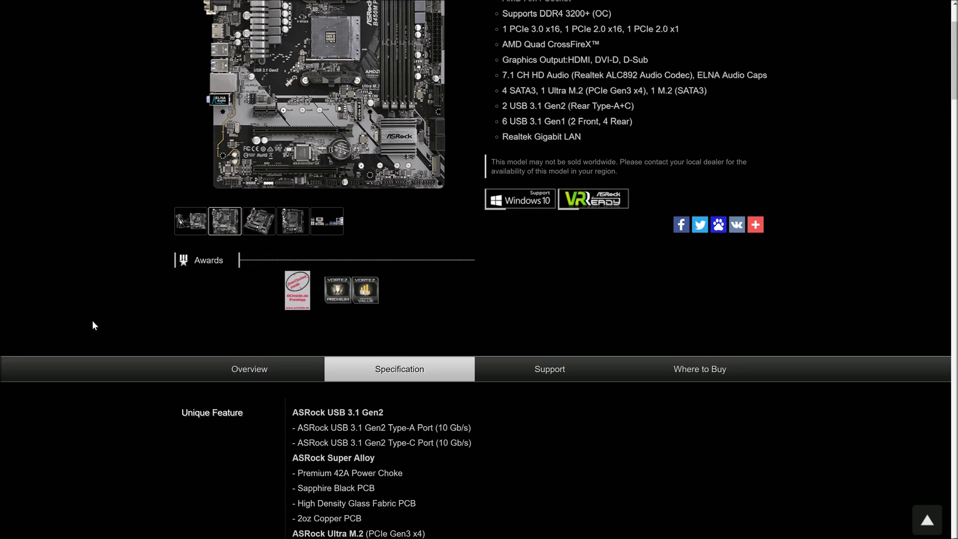
scroll(94, 325, up, 2)
mouse_move(264, 128)
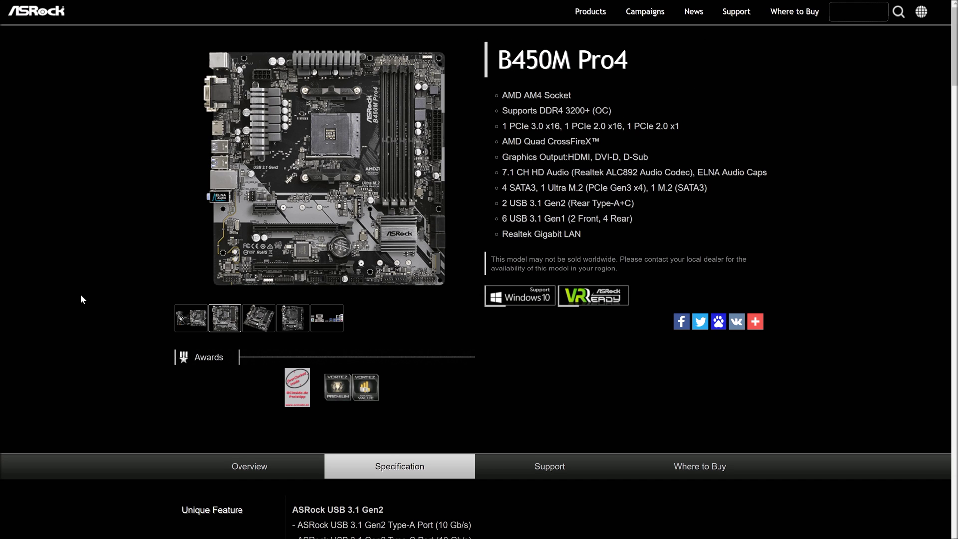
scroll(81, 295, down, 6)
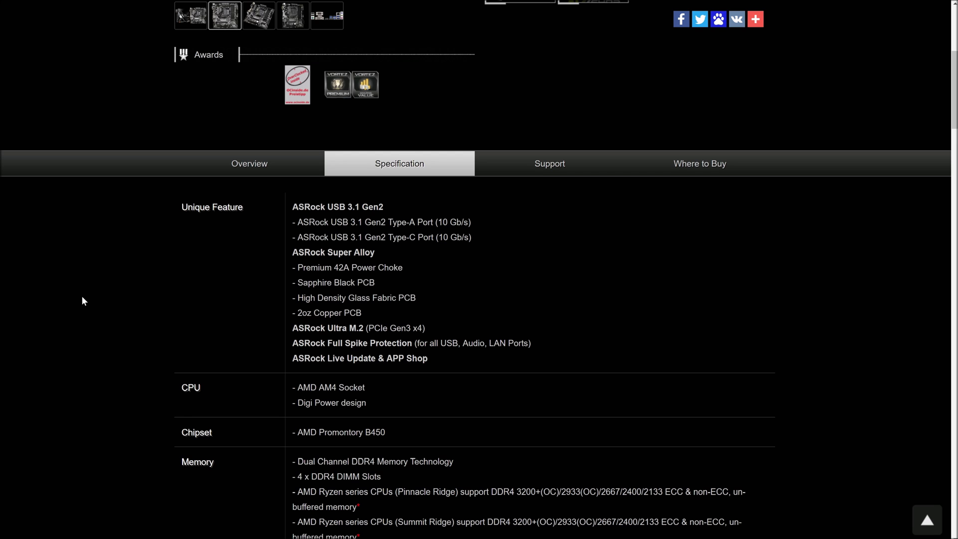
scroll(82, 297, down, 1)
scroll(82, 297, down, 3)
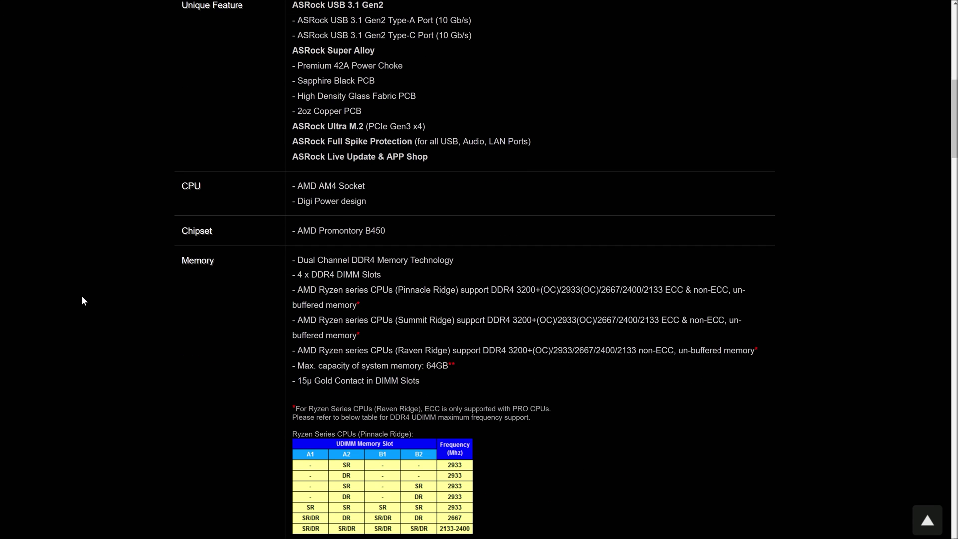
scroll(82, 299, down, 2)
scroll(81, 300, down, 2)
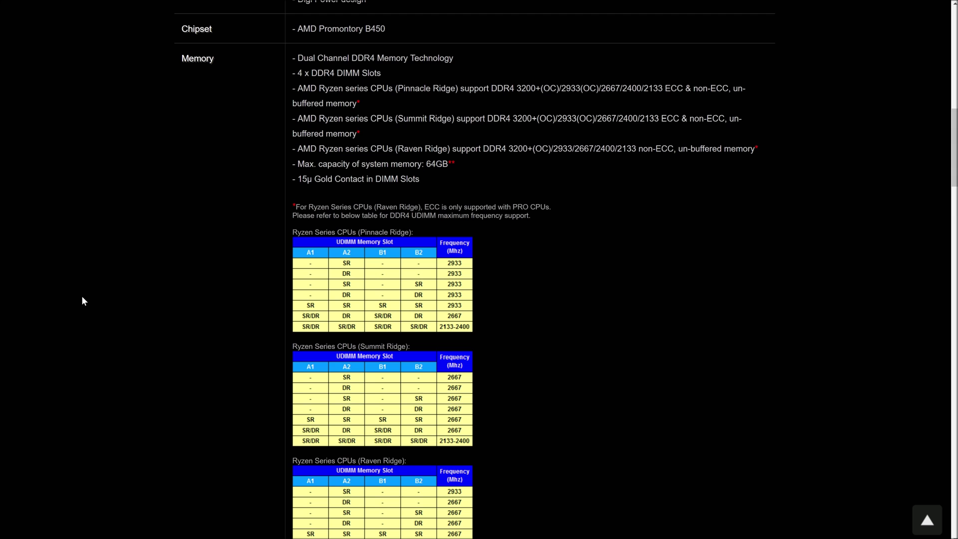
scroll(88, 301, down, 6)
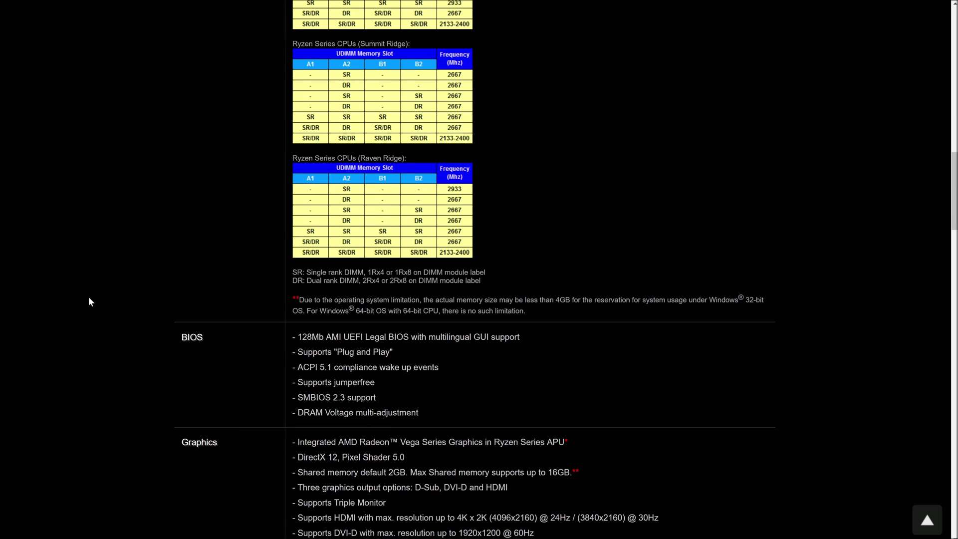
scroll(88, 297, down, 3)
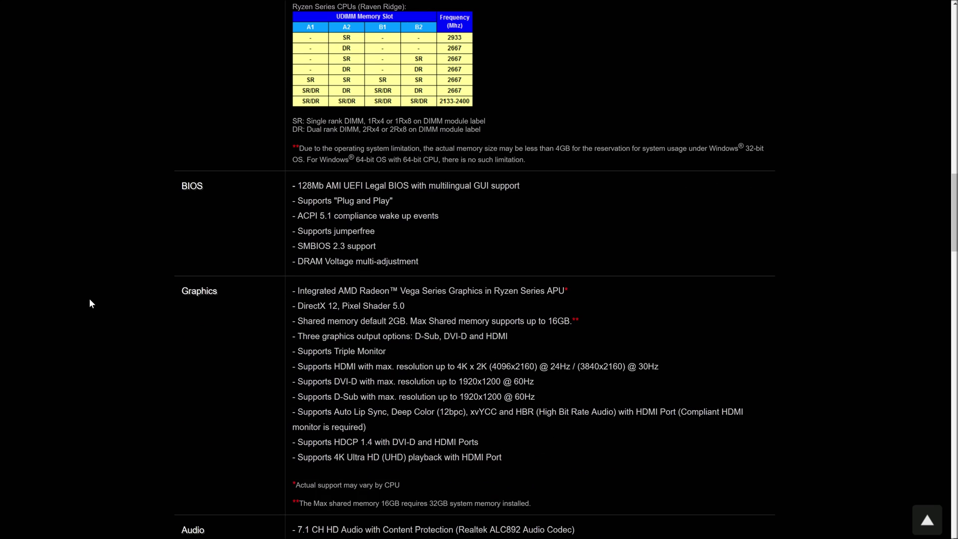
scroll(91, 301, down, 8)
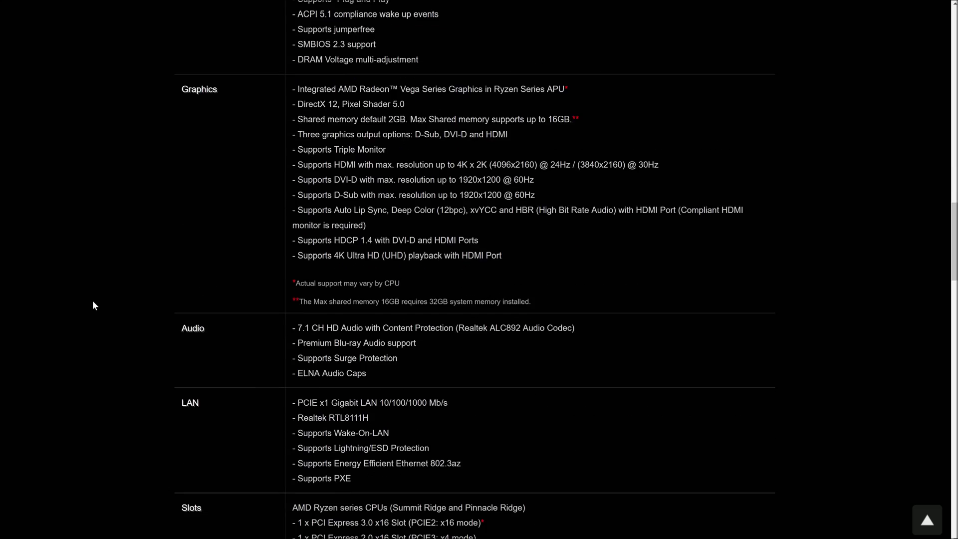
scroll(94, 301, down, 10)
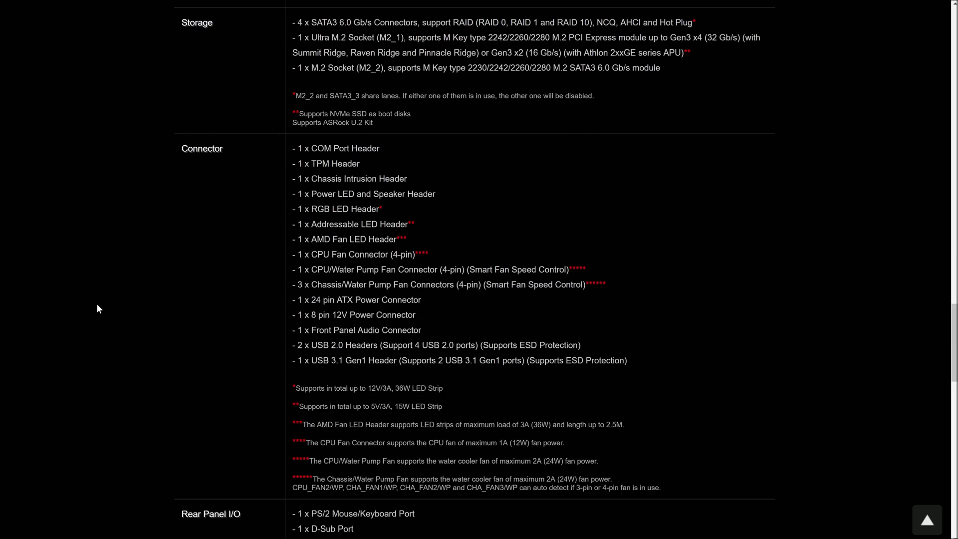
scroll(98, 303, up, 20)
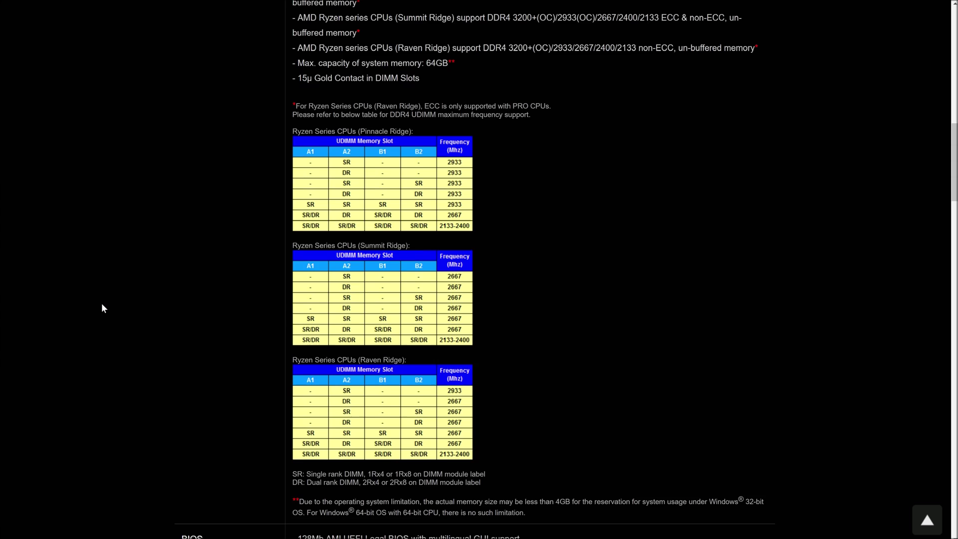
scroll(103, 306, up, 7)
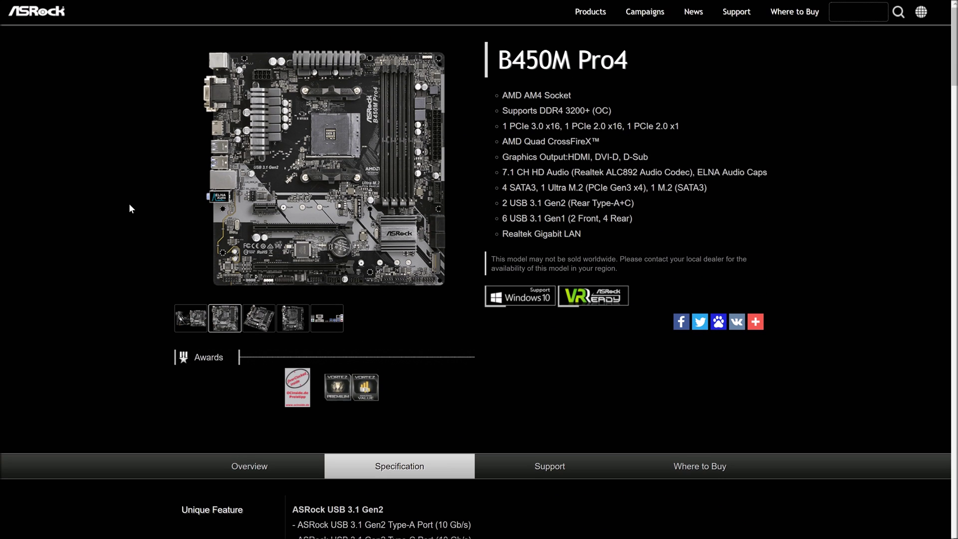